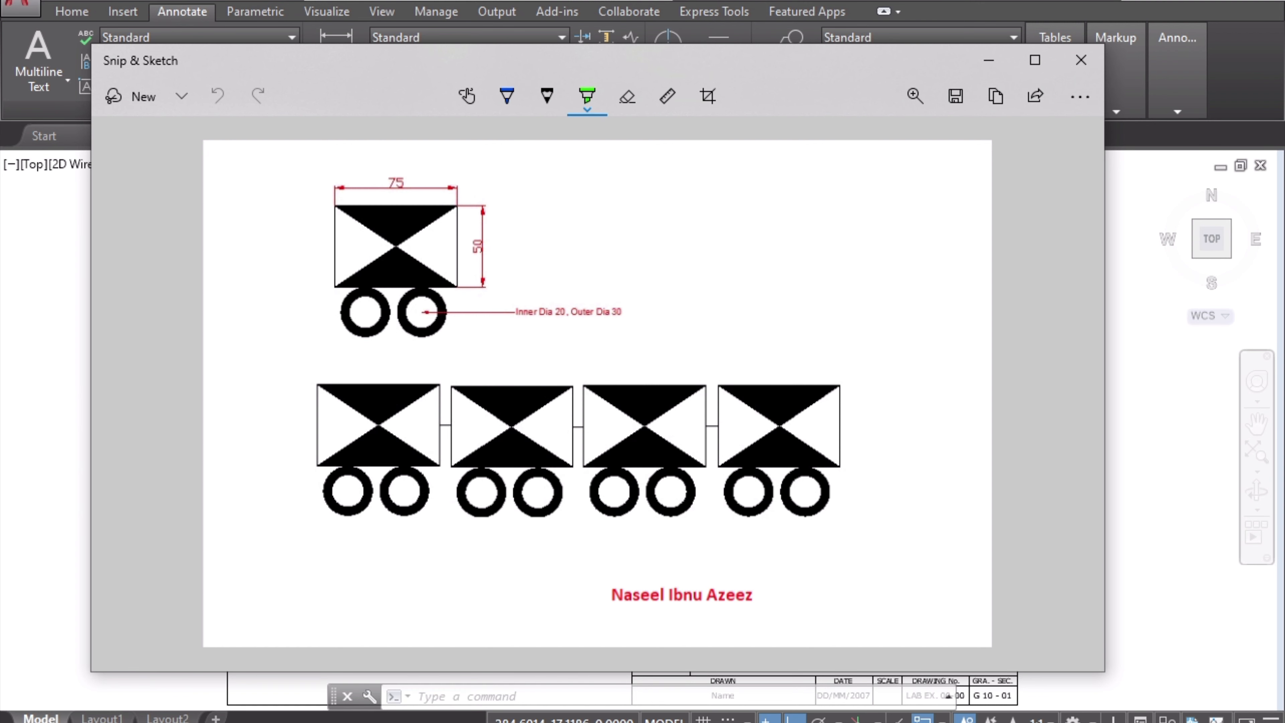
Examine the A3 template file in the templates folder and the reference picture of the train wagons with their dimensions
{"action": "key", "text": "alt+Tab"}
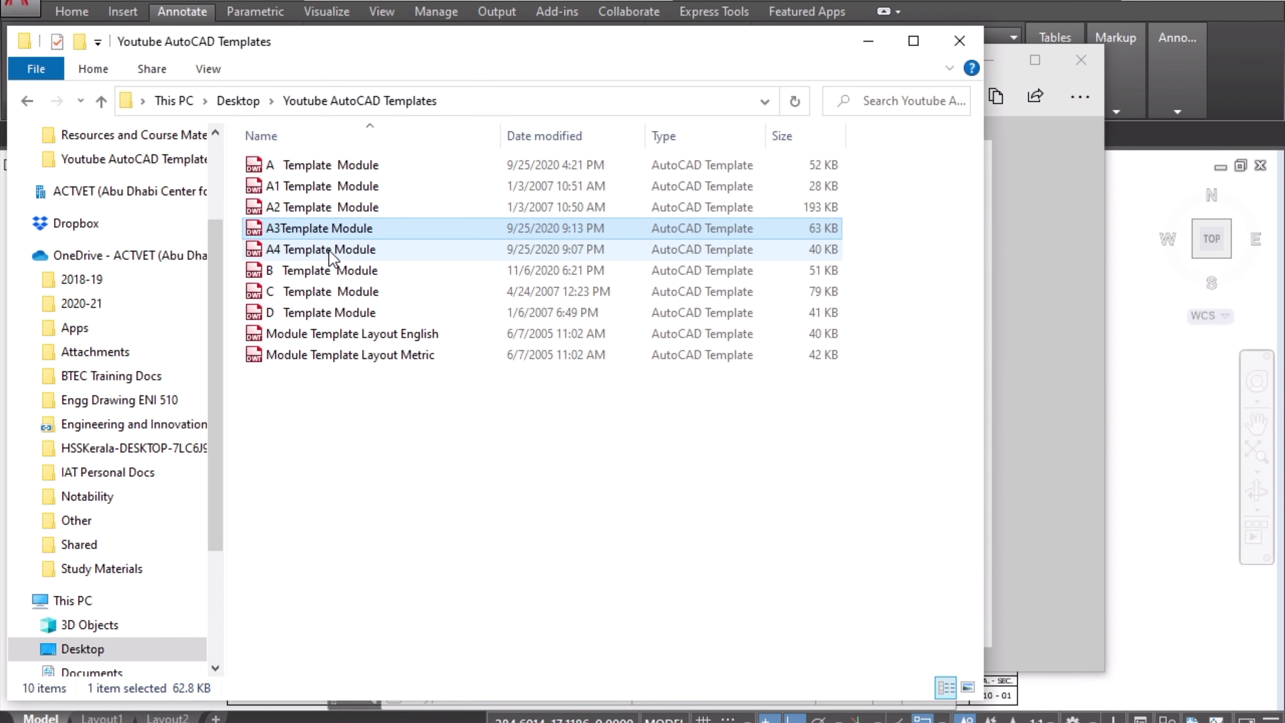
{"action": "left_click", "coordinate": [333, 229]}
{"action": "key", "text": "Escape"}
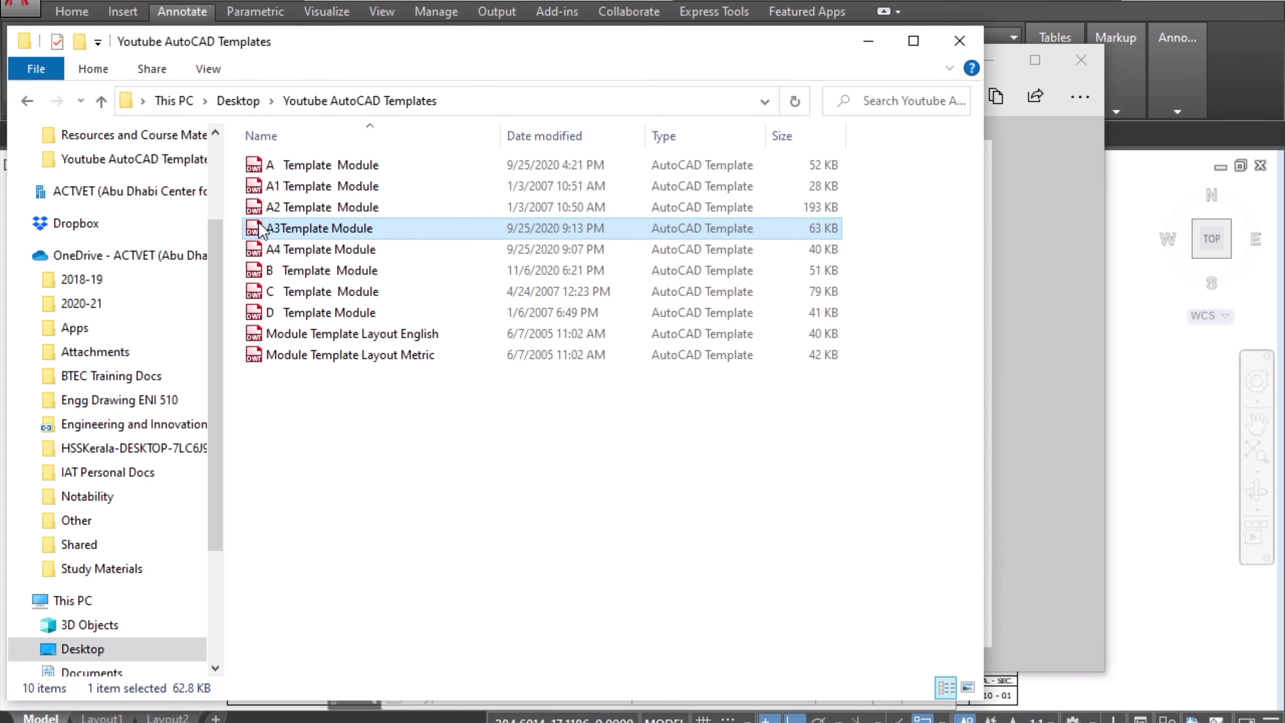
{"action": "left_click", "coordinate": [1119, 323]}
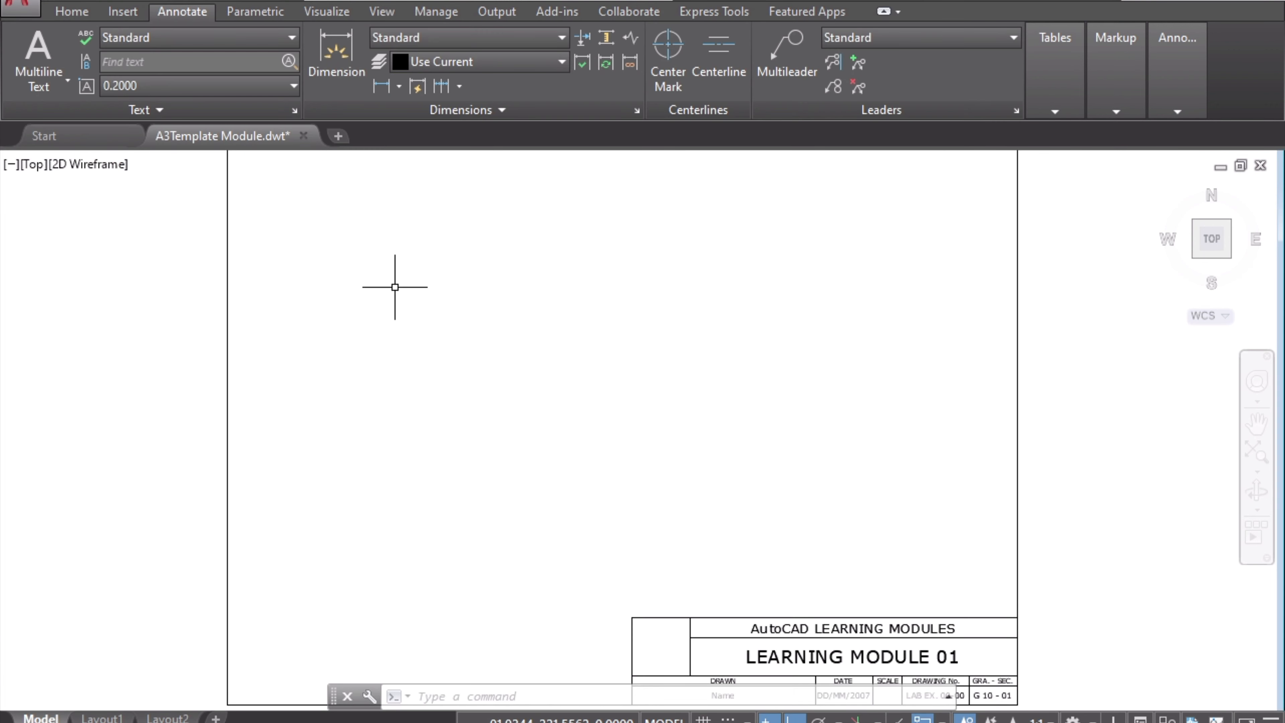
{"action": "key", "text": "alt+Tab"}
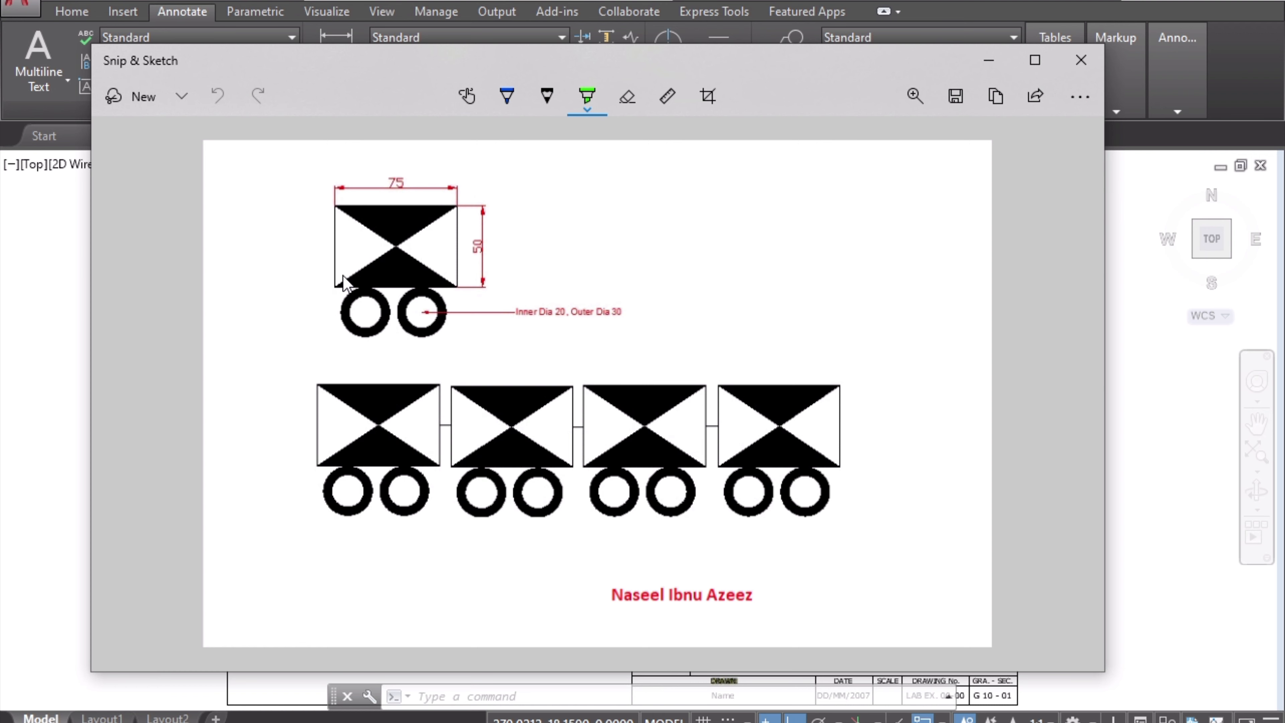
{"action": "left_click", "coordinate": [66, 338]}
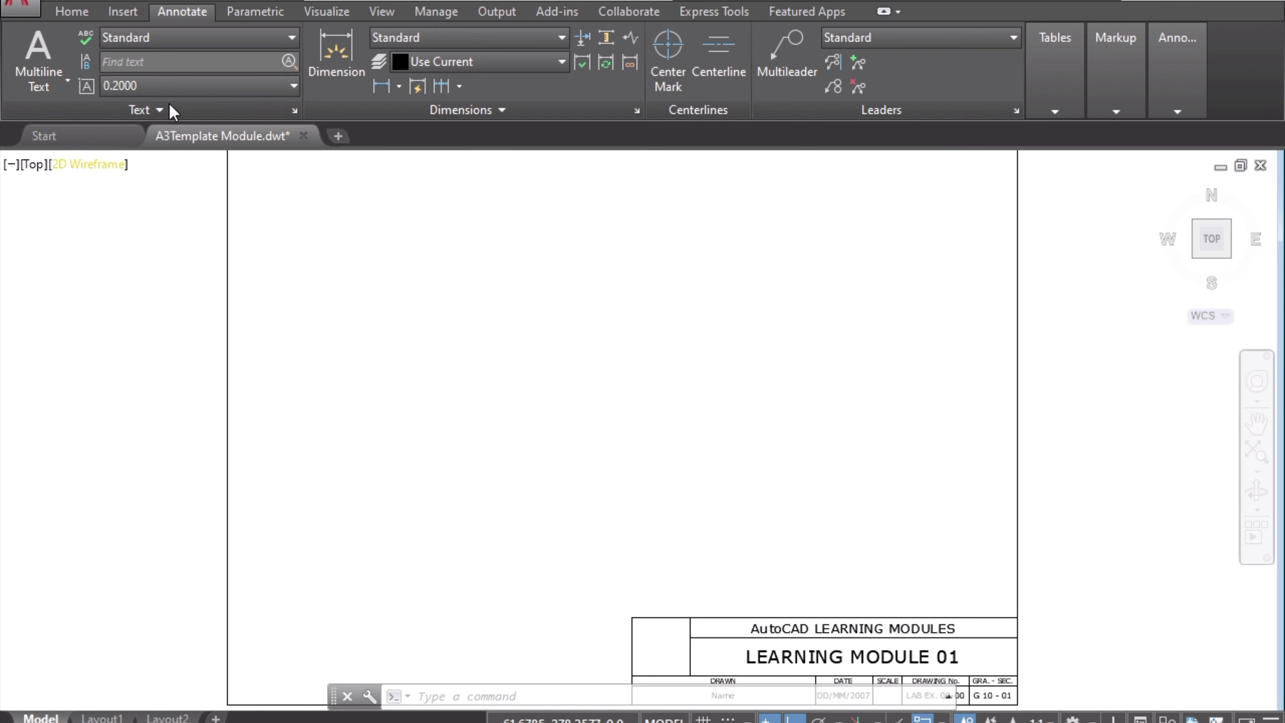
Draw a rectangle 75 wide and 50 high in the upper-left area of the sheet, extending downward from its first corner
{"action": "left_click", "coordinate": [71, 11]}
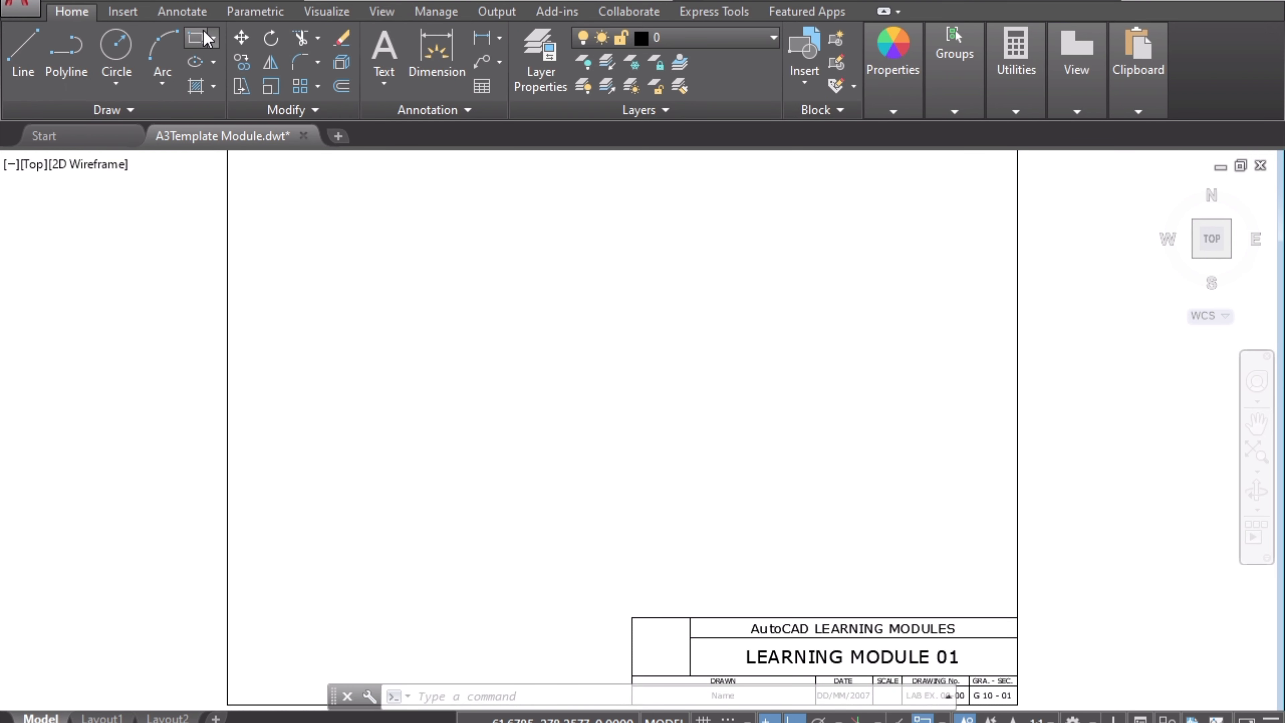
{"action": "left_click", "coordinate": [196, 39]}
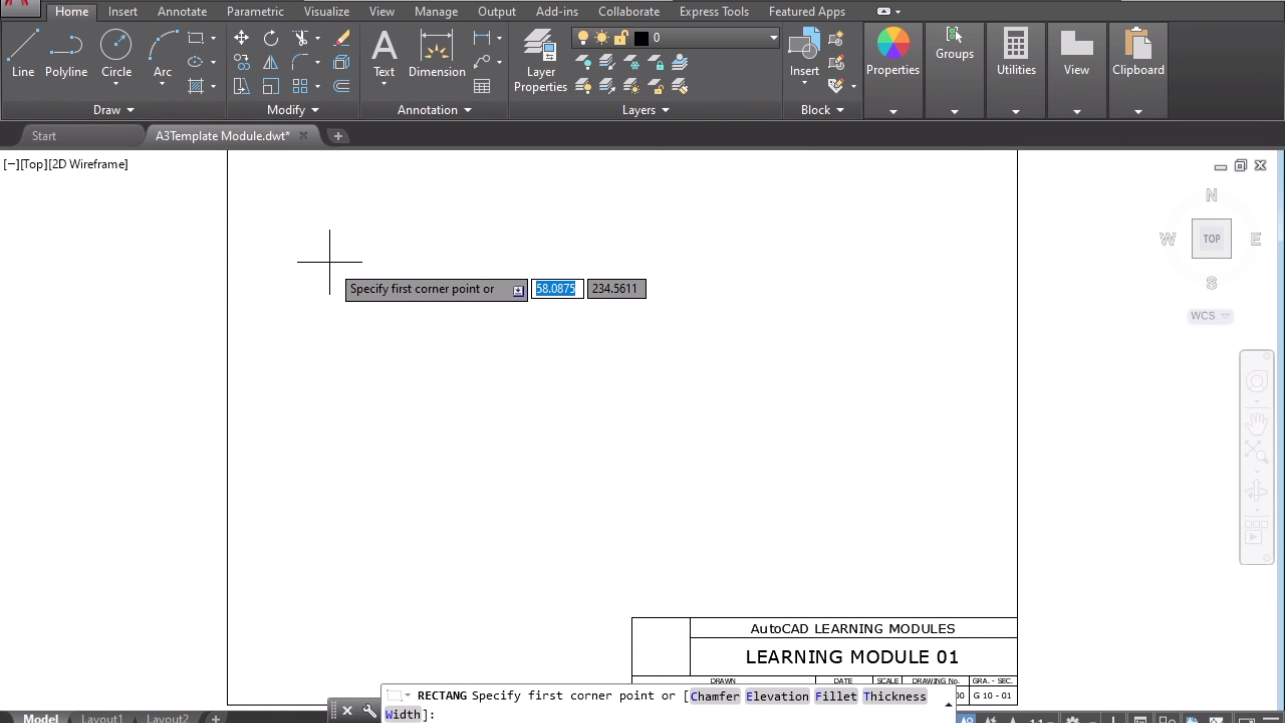
{"action": "left_click", "coordinate": [322, 224]}
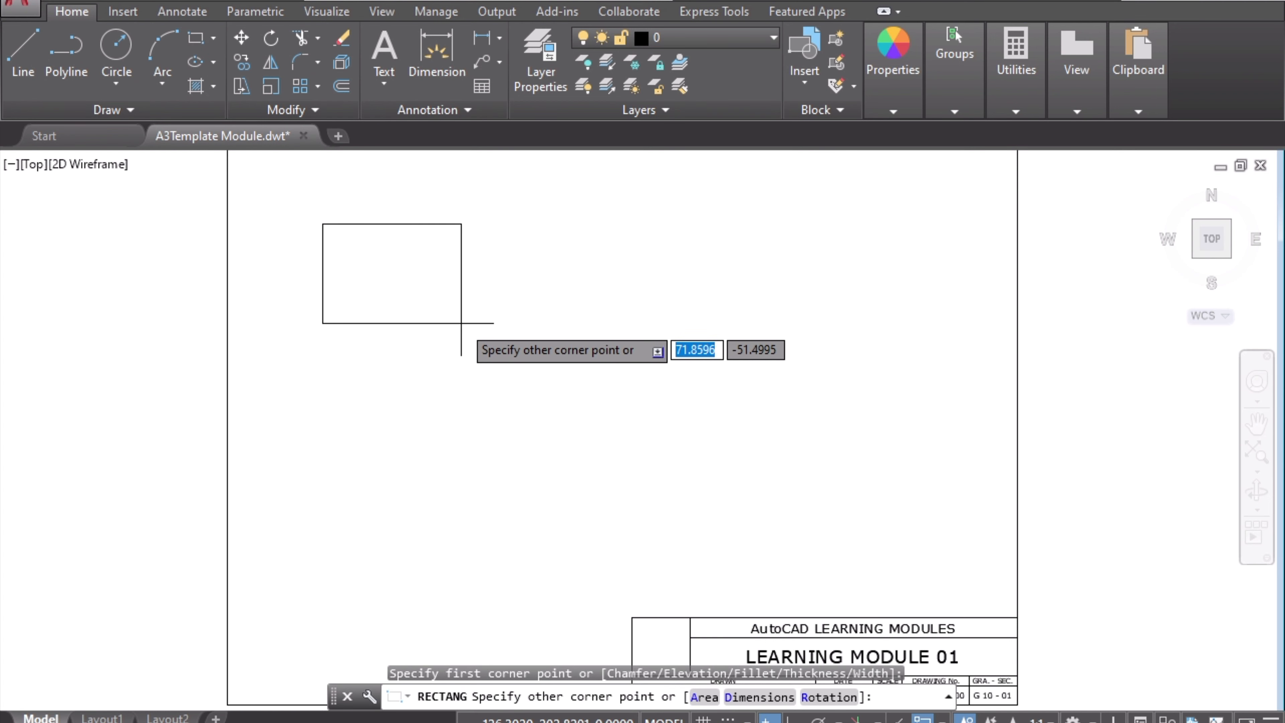
{"action": "type", "text": "75"}
{"action": "key", "text": "Tab"}
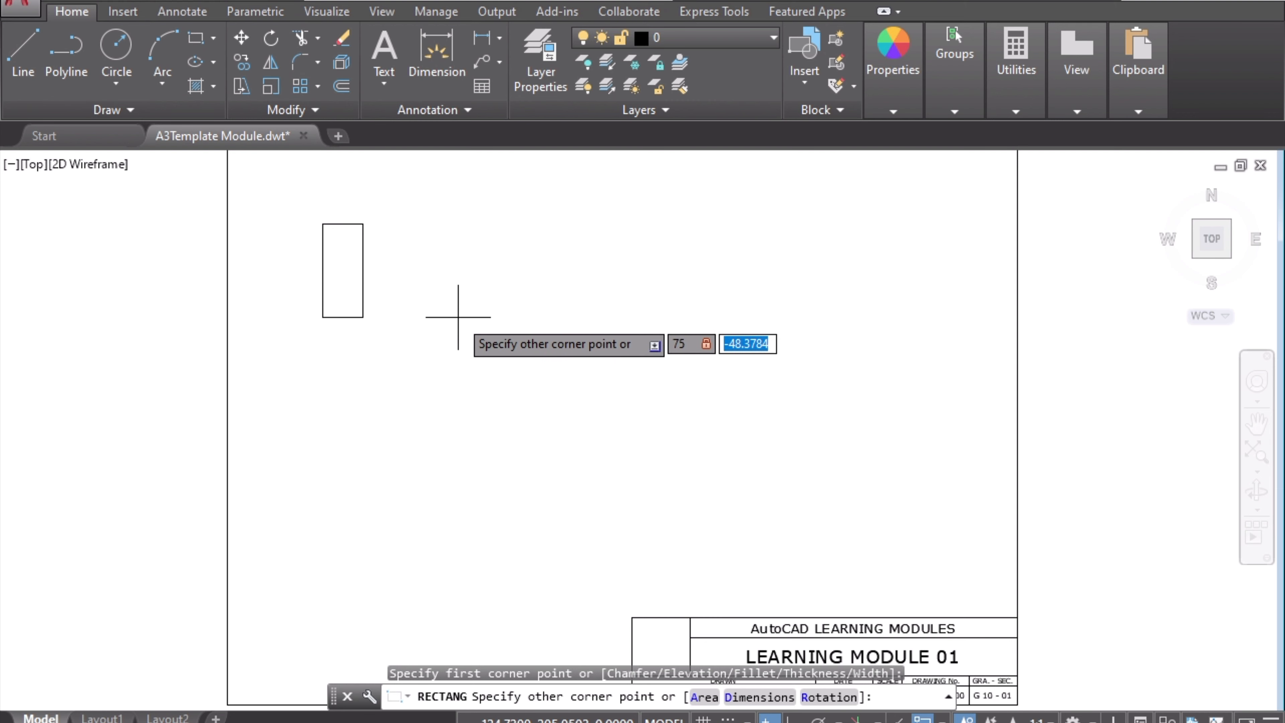
{"action": "key", "text": "BackSpace"}
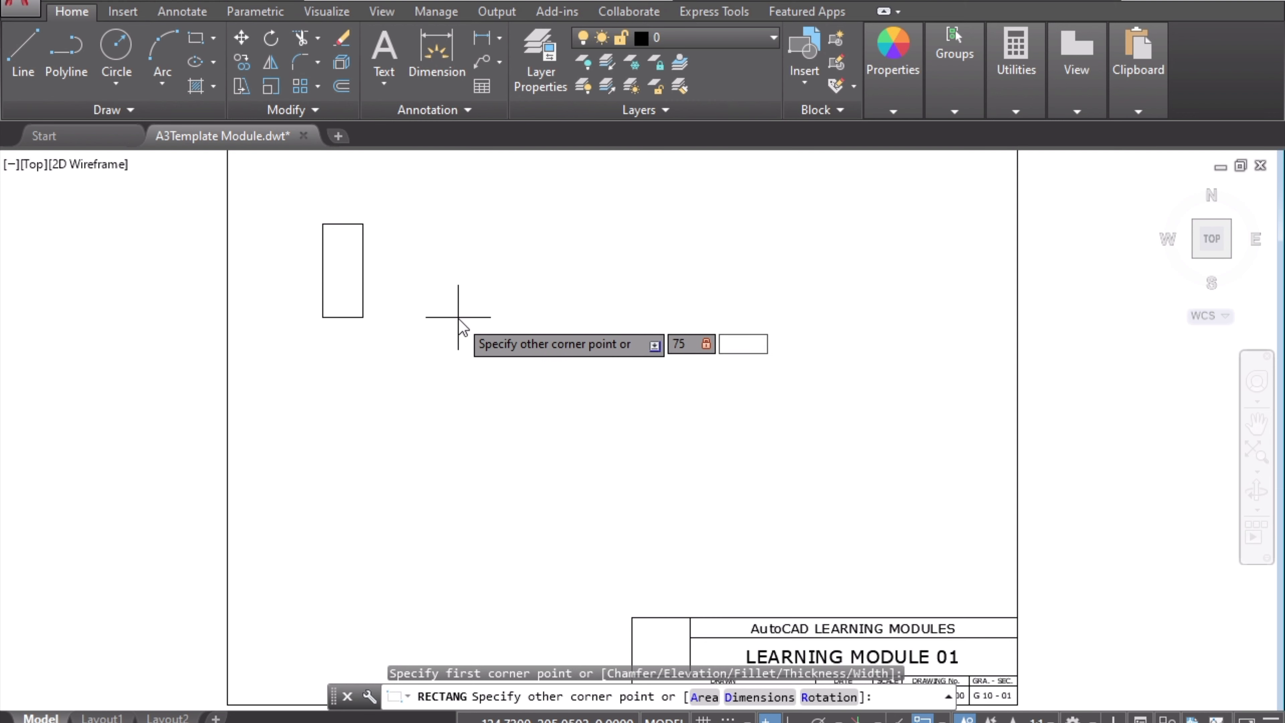
{"action": "type", "text": "-50"}
{"action": "key", "text": "Return"}
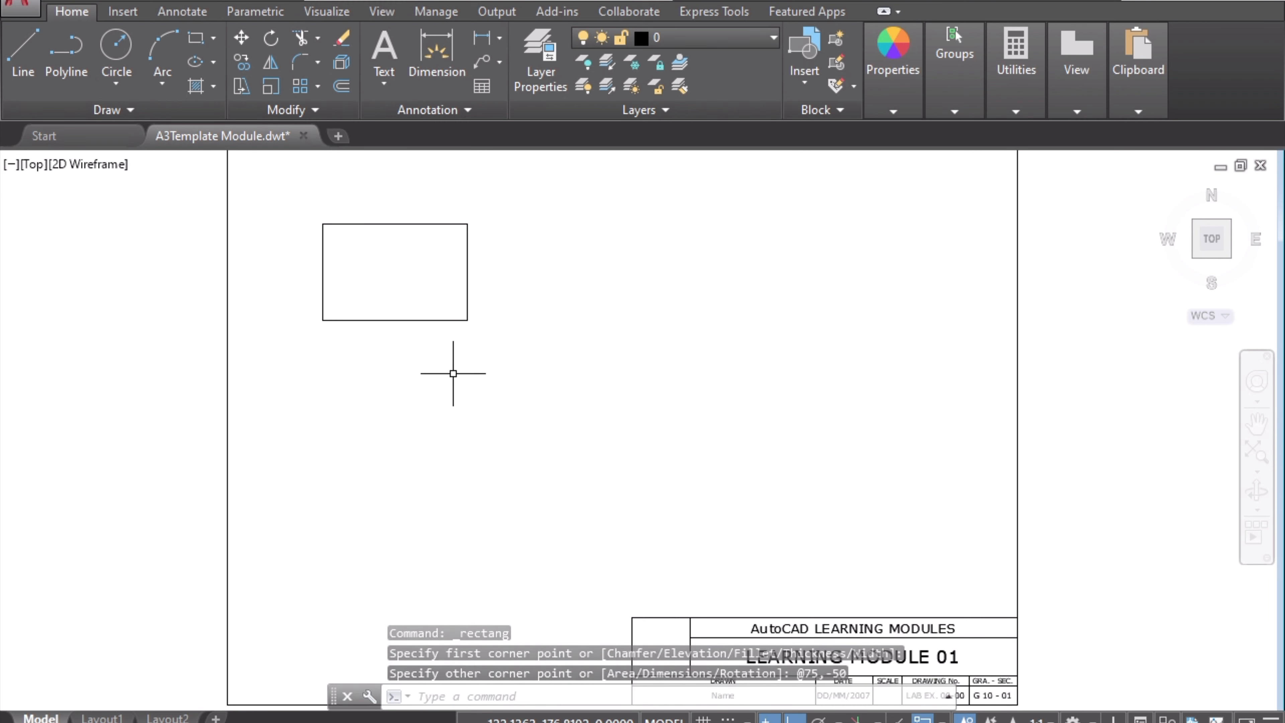
Fill the rectangle with a bow-tie shape using the Solid command, picking its four corners clockwise from the upper-left one
{"action": "left_click", "coordinate": [429, 696]}
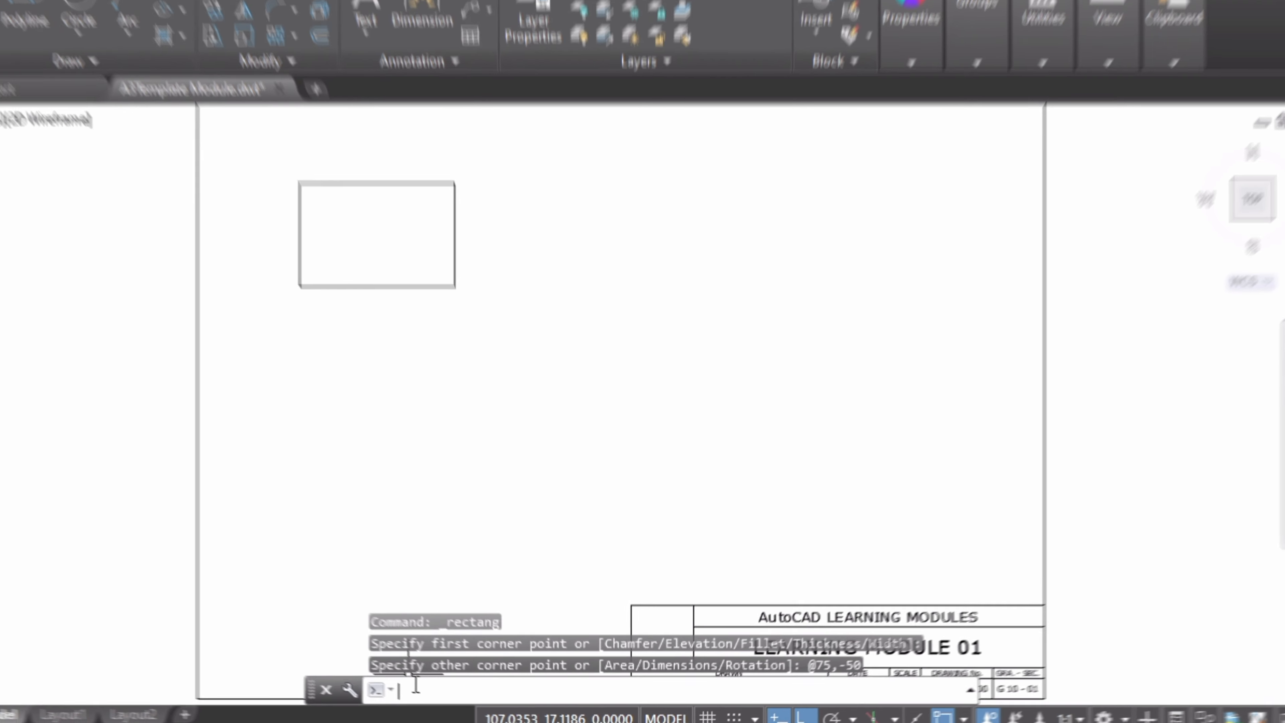
{"action": "type", "text": "so"}
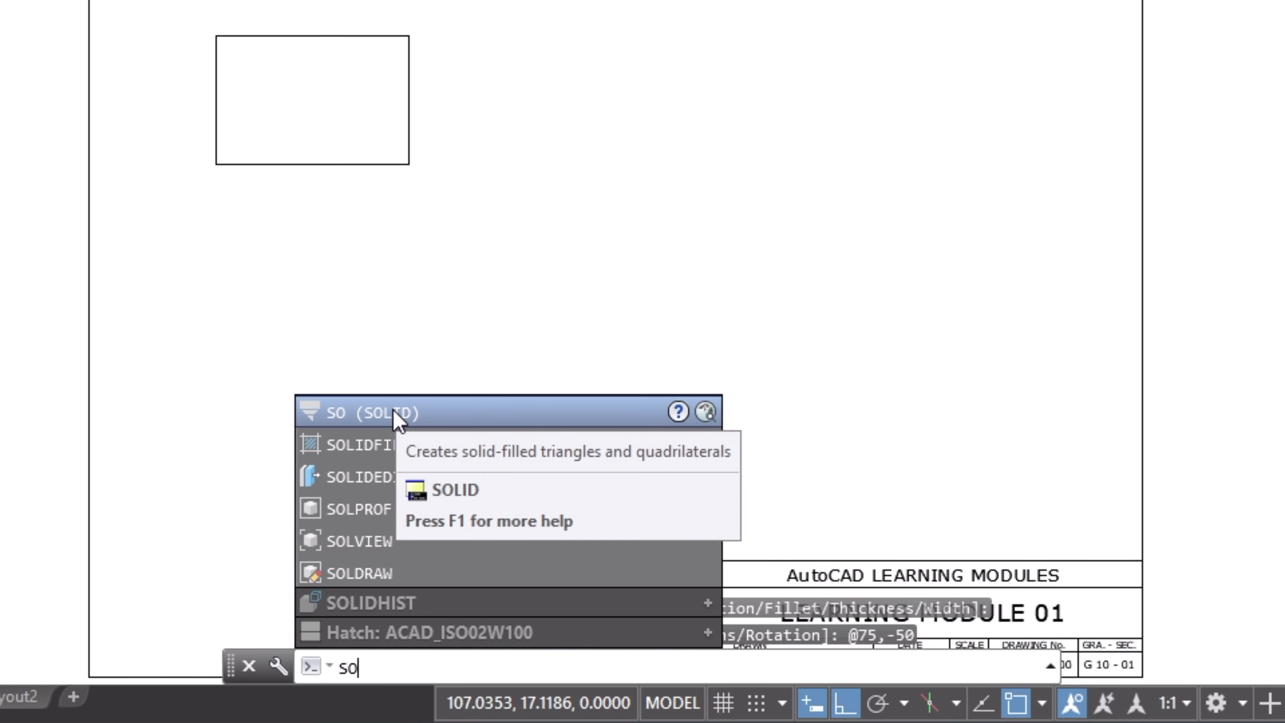
{"action": "left_click", "coordinate": [395, 420]}
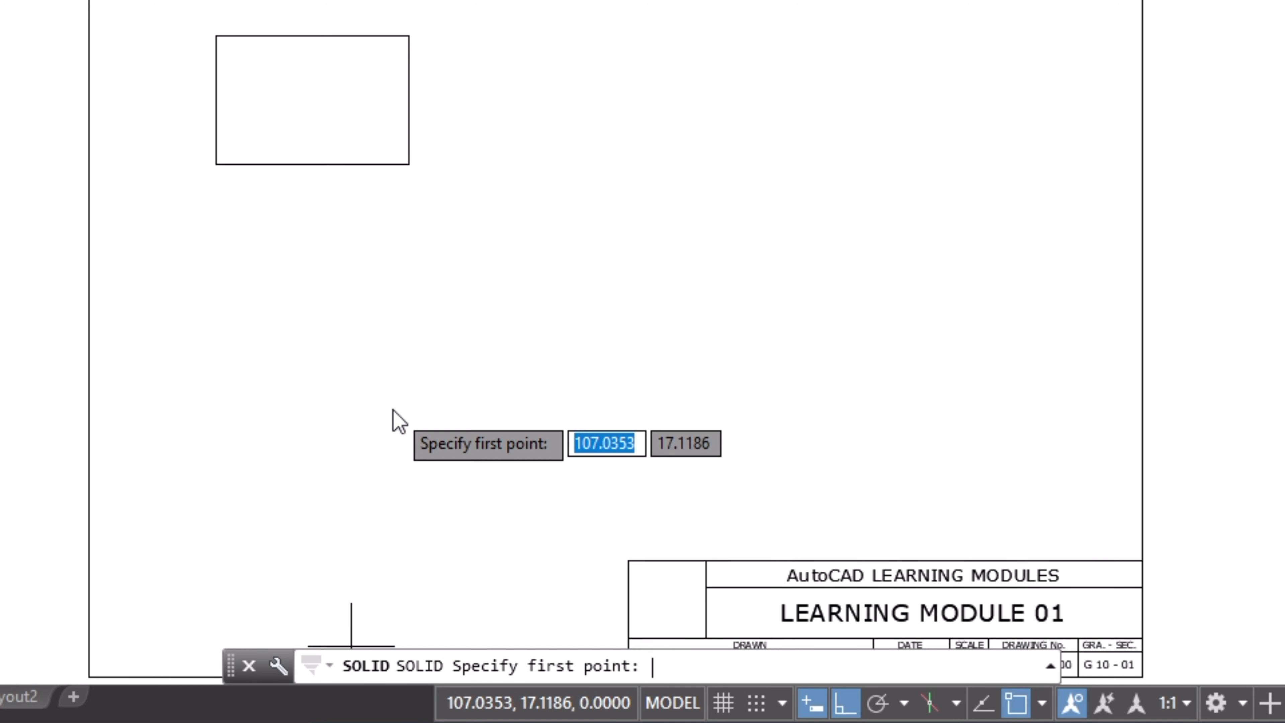
{"action": "left_click", "coordinate": [216, 36]}
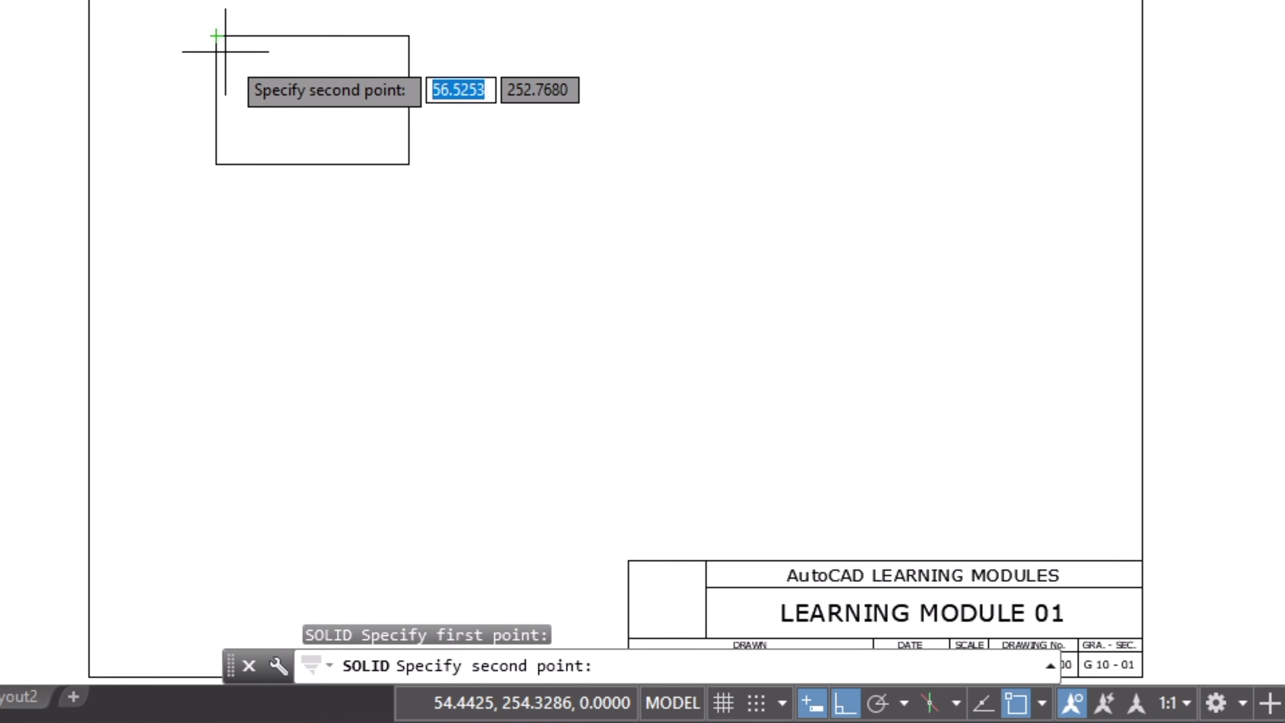
{"action": "left_click", "coordinate": [409, 35]}
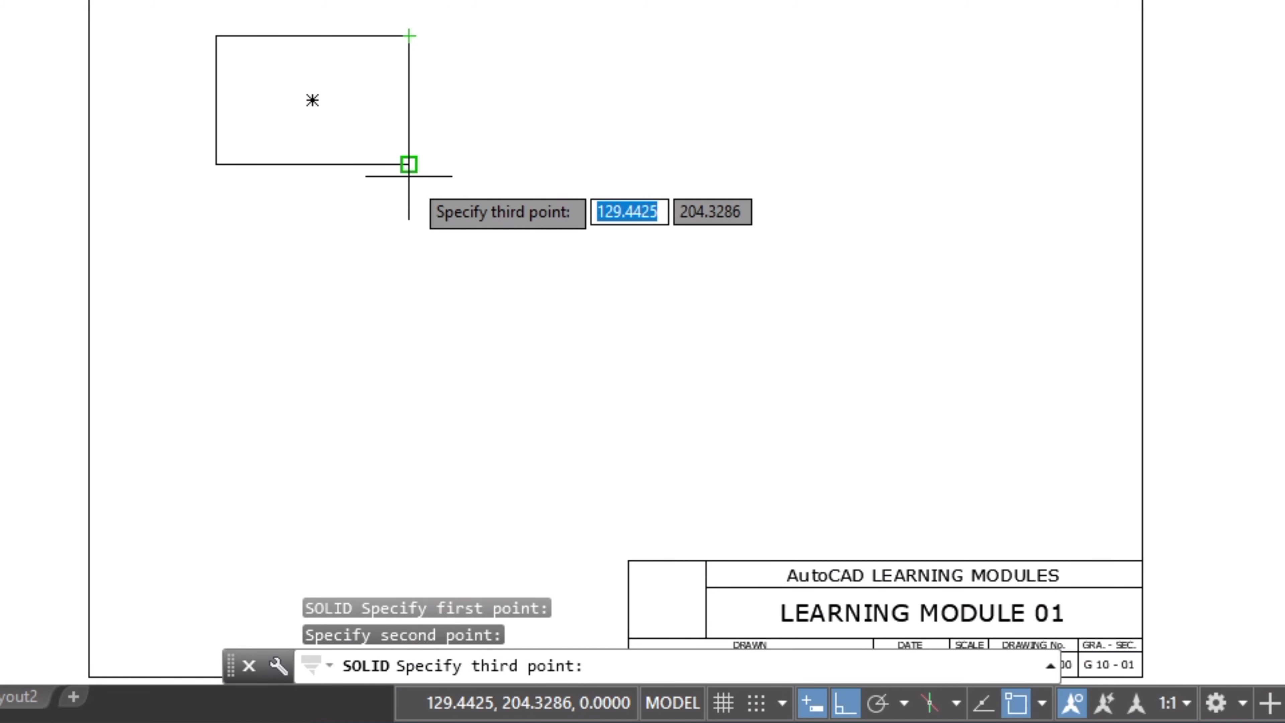
{"action": "left_click", "coordinate": [409, 164]}
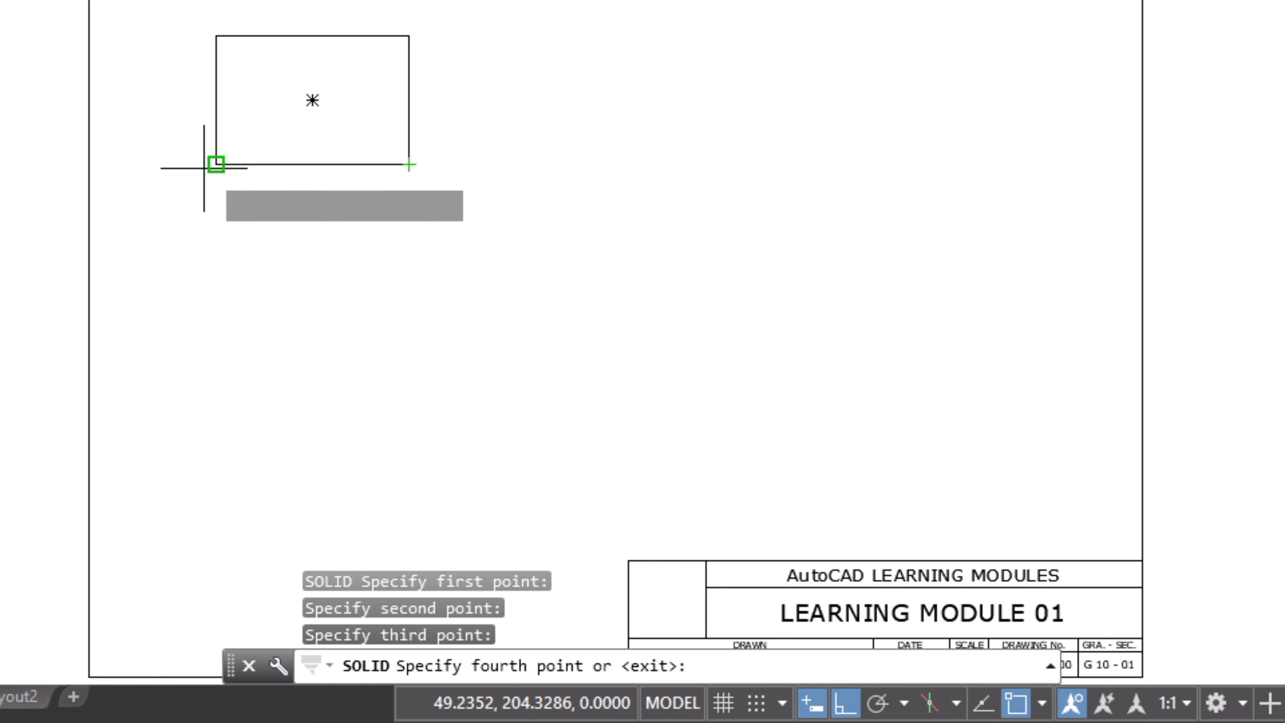
{"action": "left_click", "coordinate": [216, 164]}
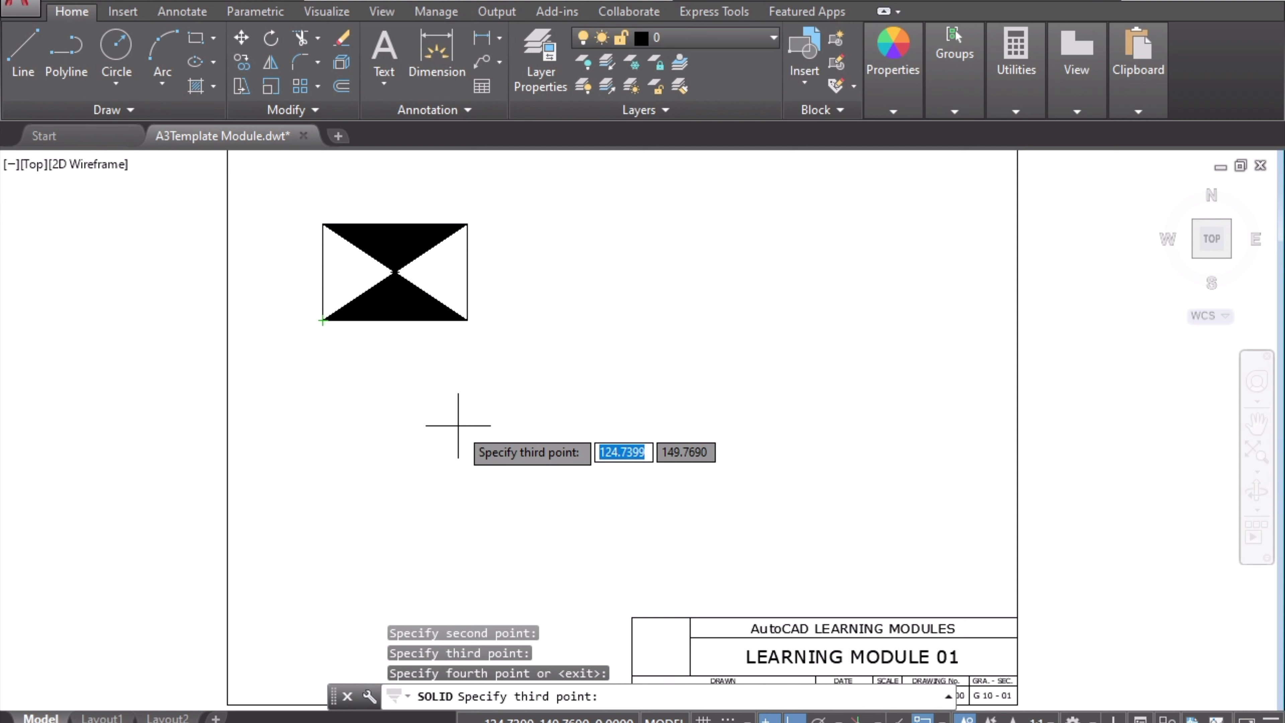
{"action": "left_click", "coordinate": [497, 721]}
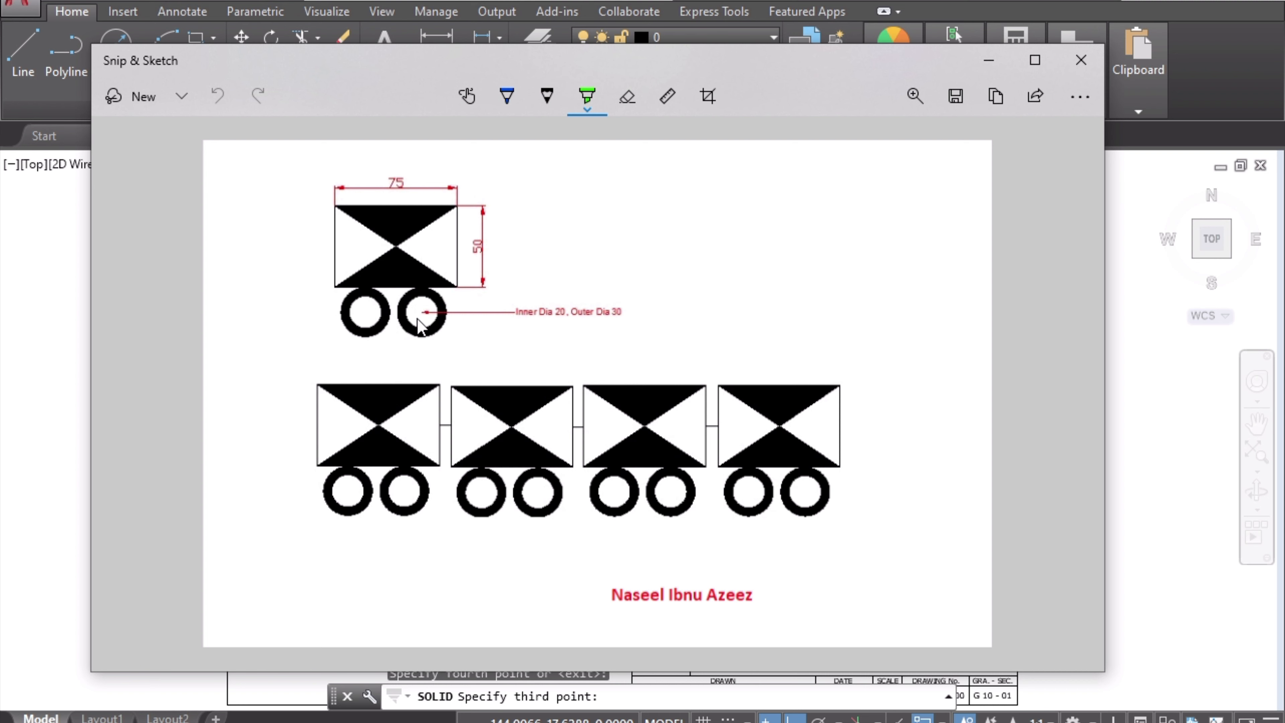
{"action": "left_click", "coordinate": [69, 389]}
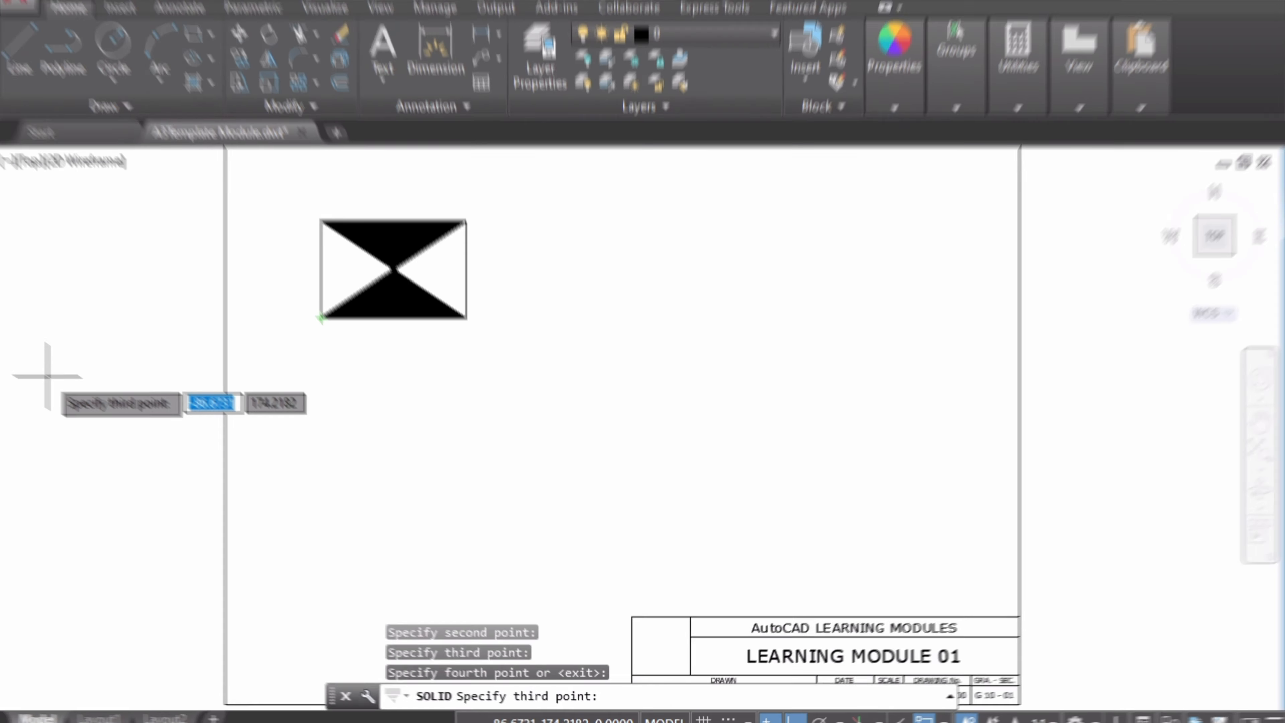
{"action": "key", "text": "Escape"}
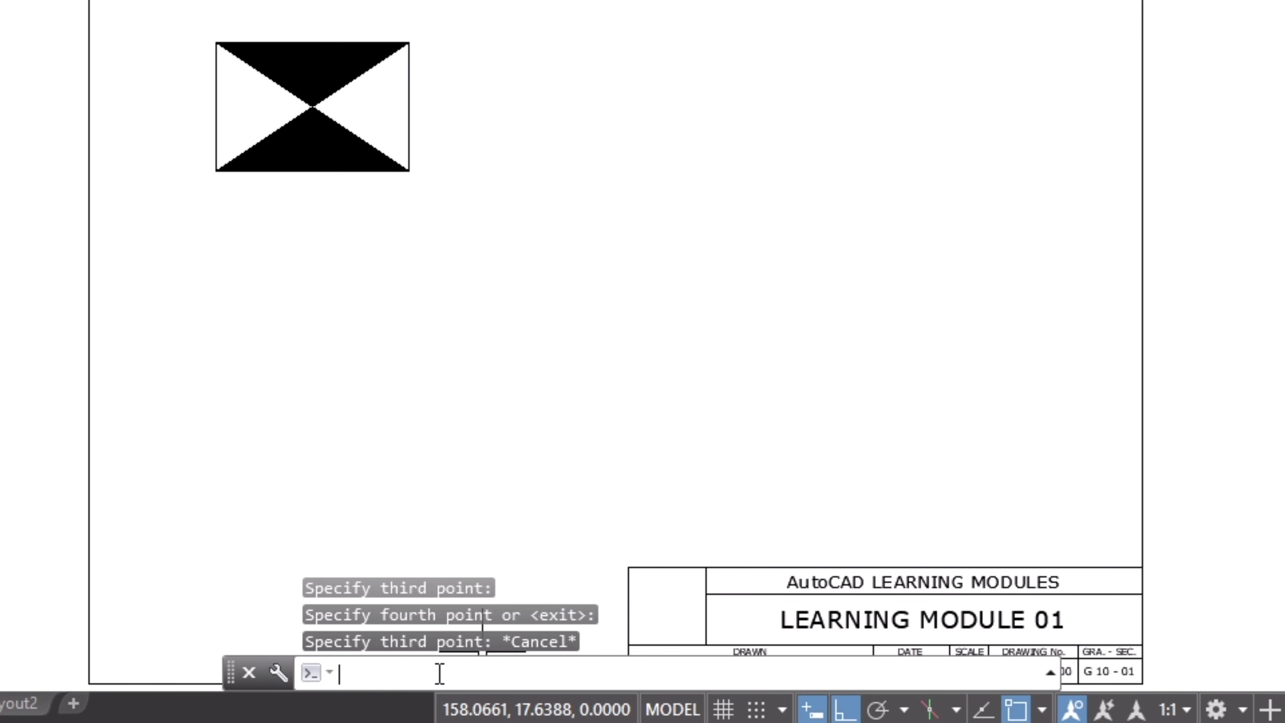
Place two donuts with inside diameter 20 and outside diameter 30 side by side as wheels directly under the rectangle
{"action": "type", "text": "d"}
{"action": "type", "text": "o"}
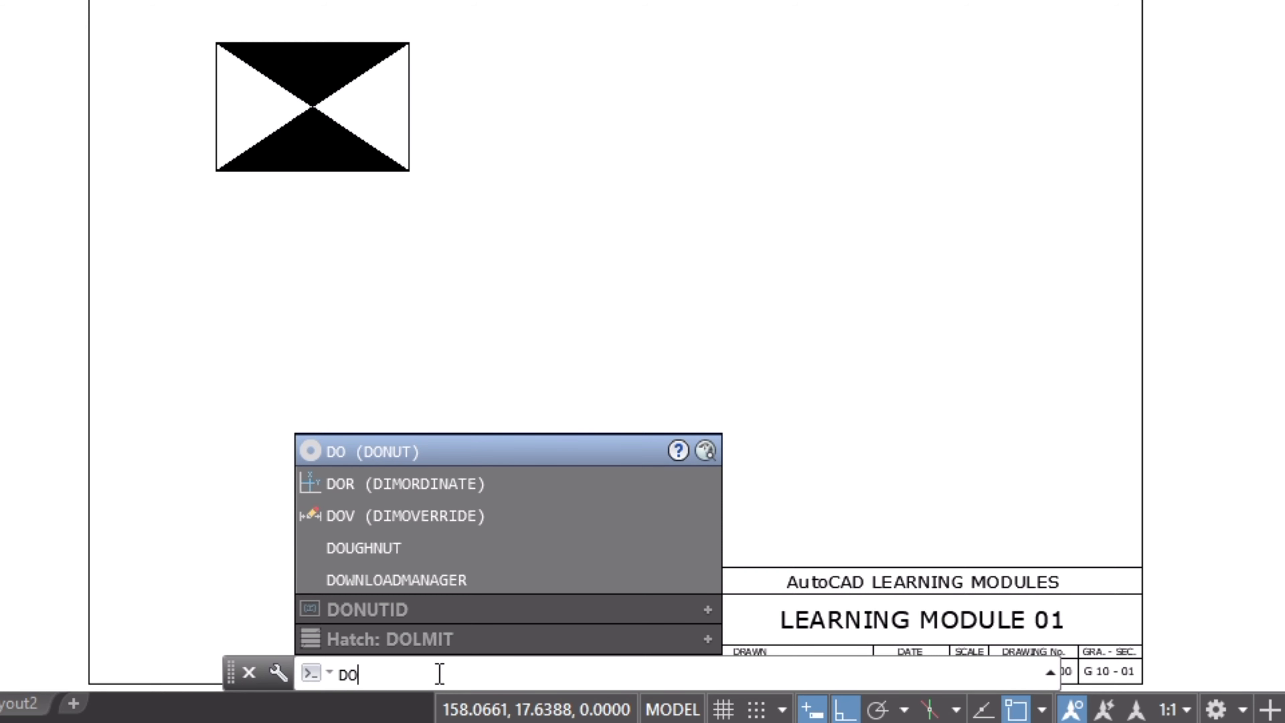
{"action": "key", "text": "Return"}
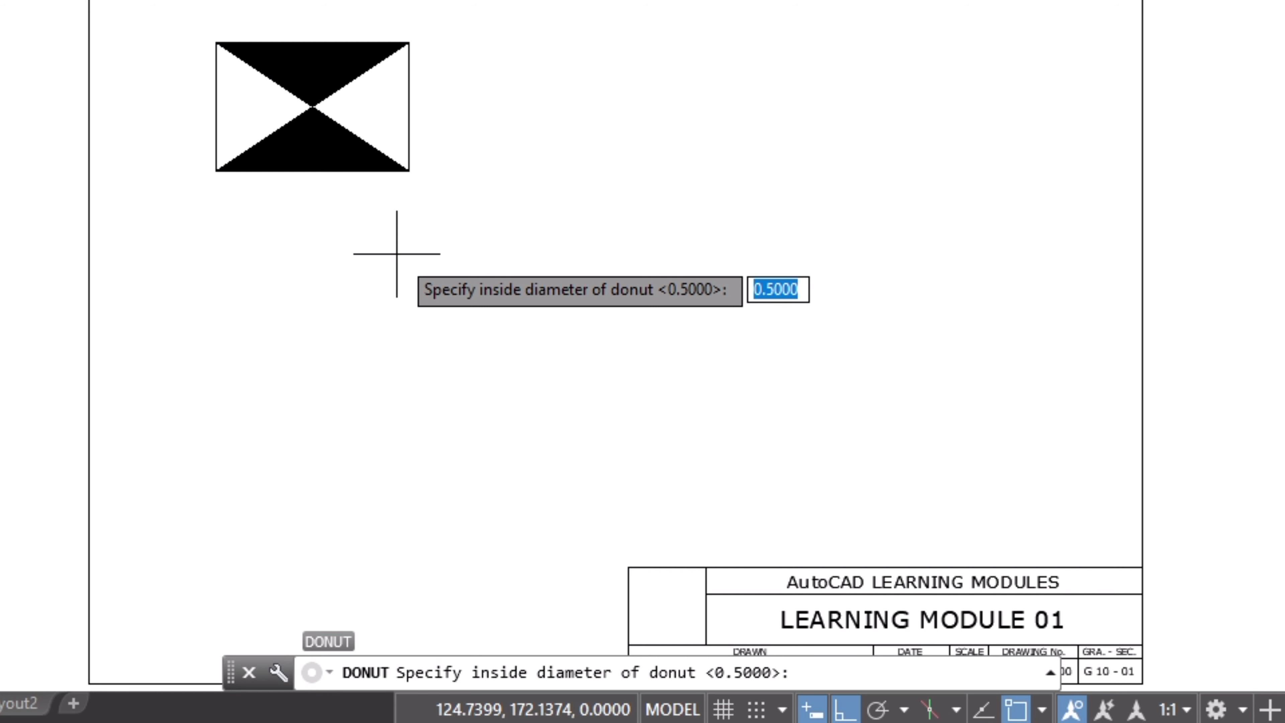
{"action": "type", "text": "20"}
{"action": "key", "text": "Return"}
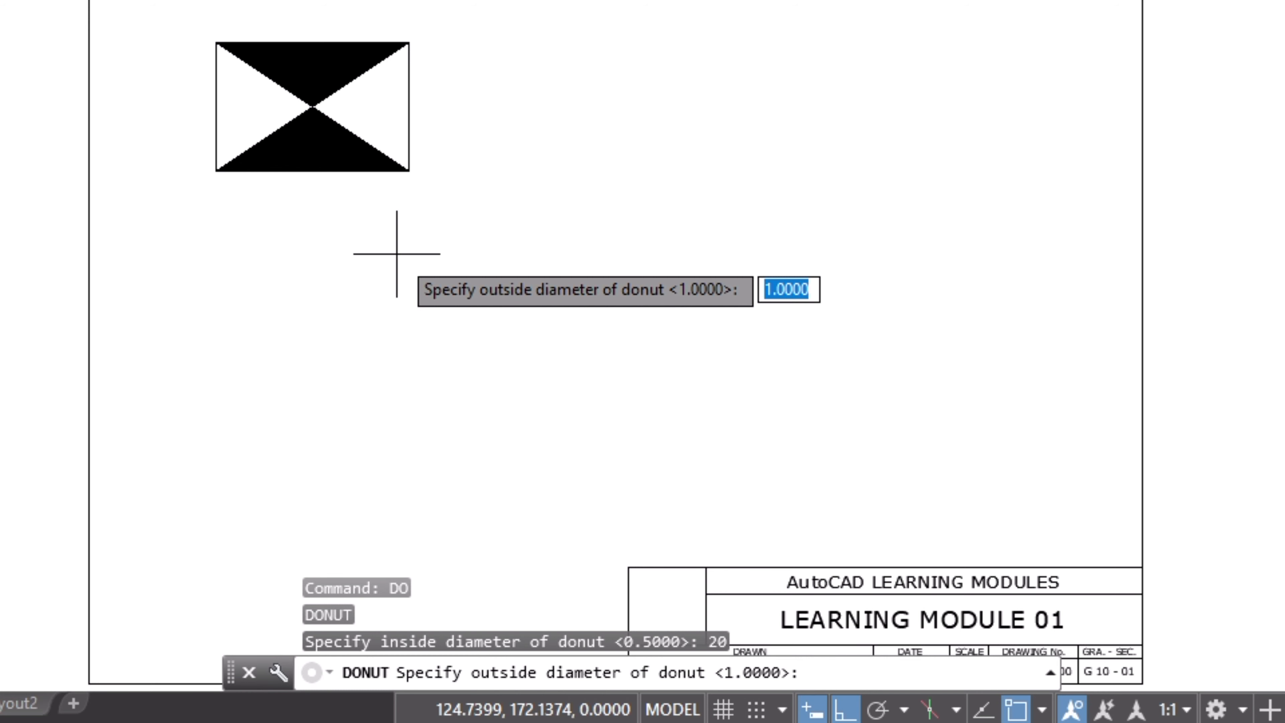
{"action": "type", "text": "30"}
{"action": "key", "text": "Return"}
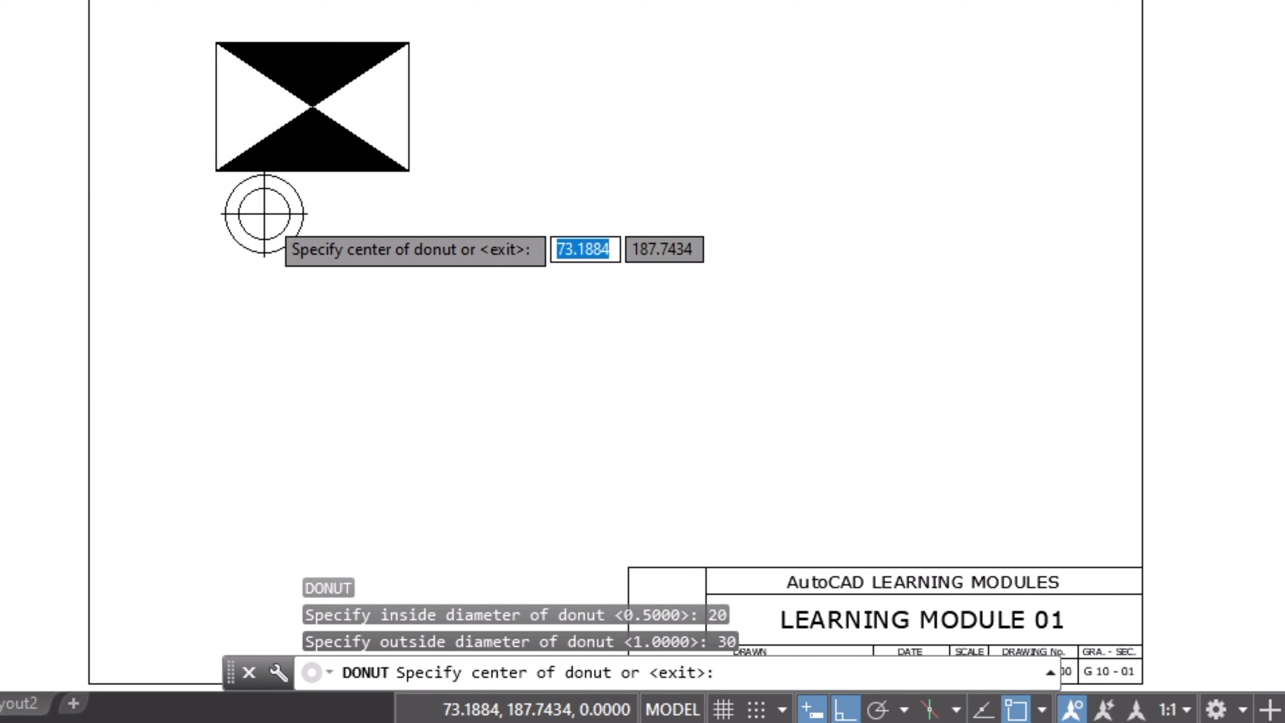
{"action": "left_click", "coordinate": [264, 212]}
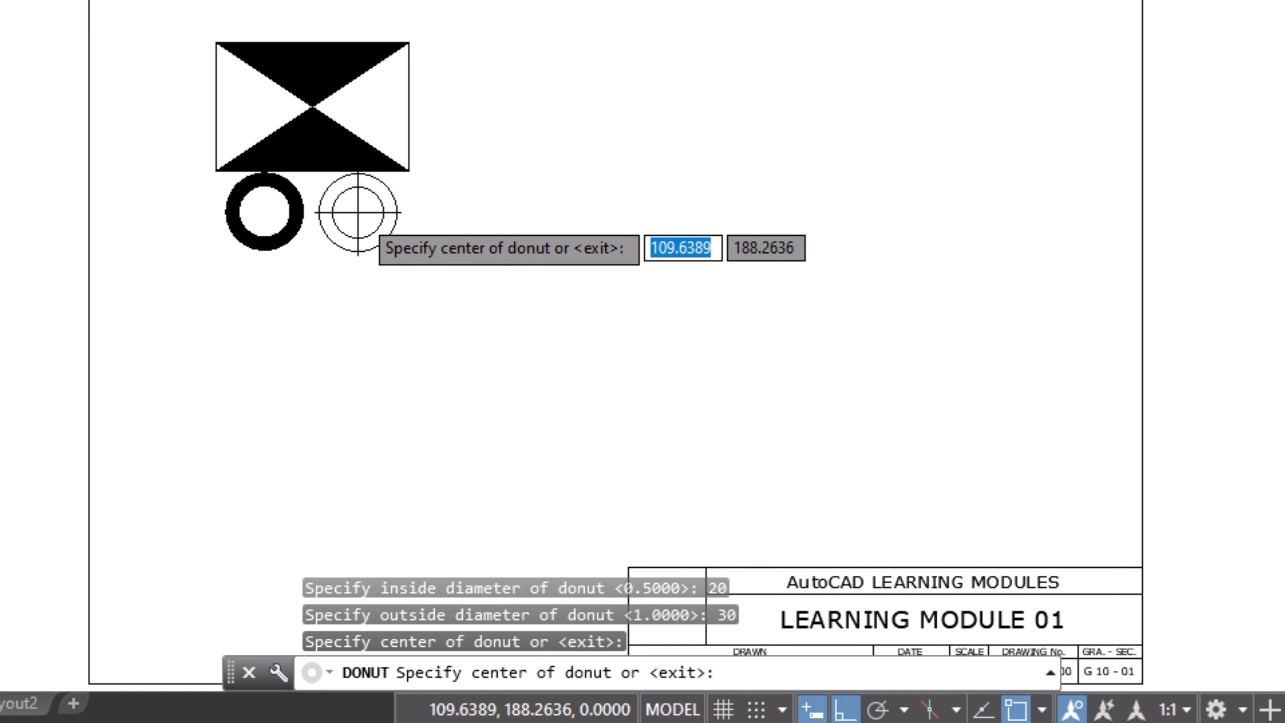
{"action": "left_click", "coordinate": [355, 212]}
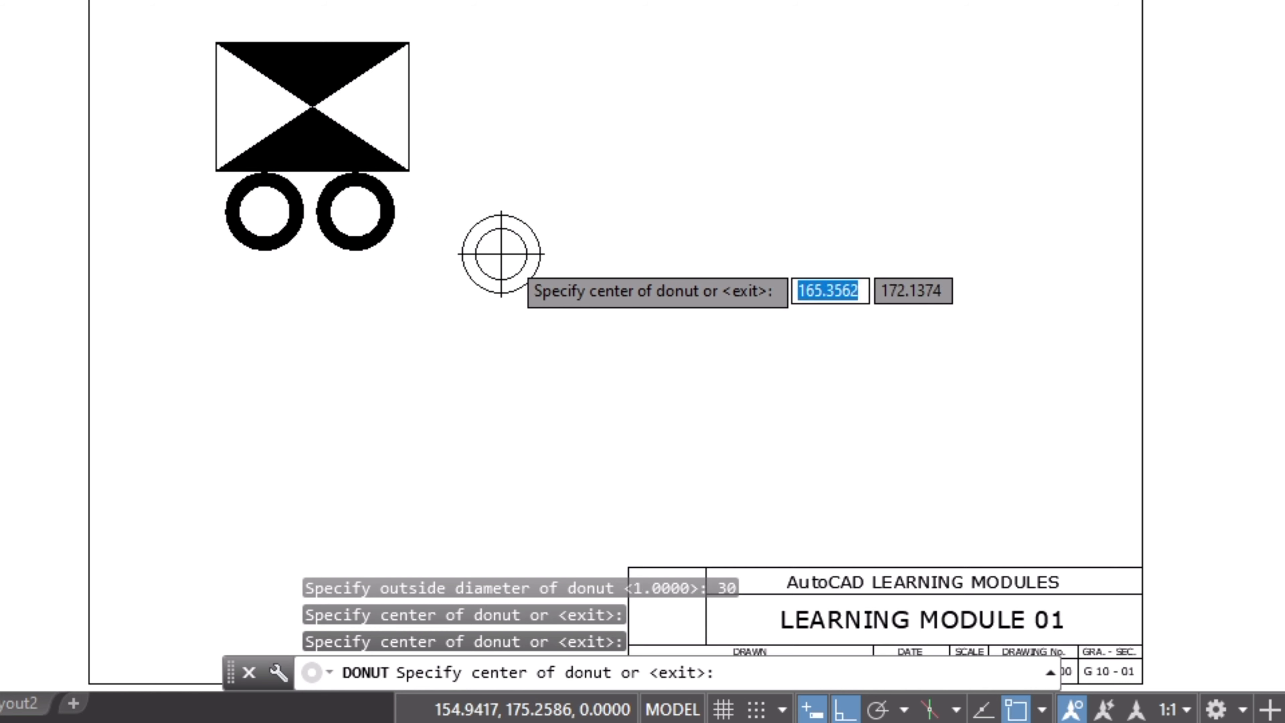
Place five more donuts of the same size in the empty area to the right of the wagon and end the command
{"action": "left_click", "coordinate": [671, 275]}
{"action": "left_click", "coordinate": [763, 189]}
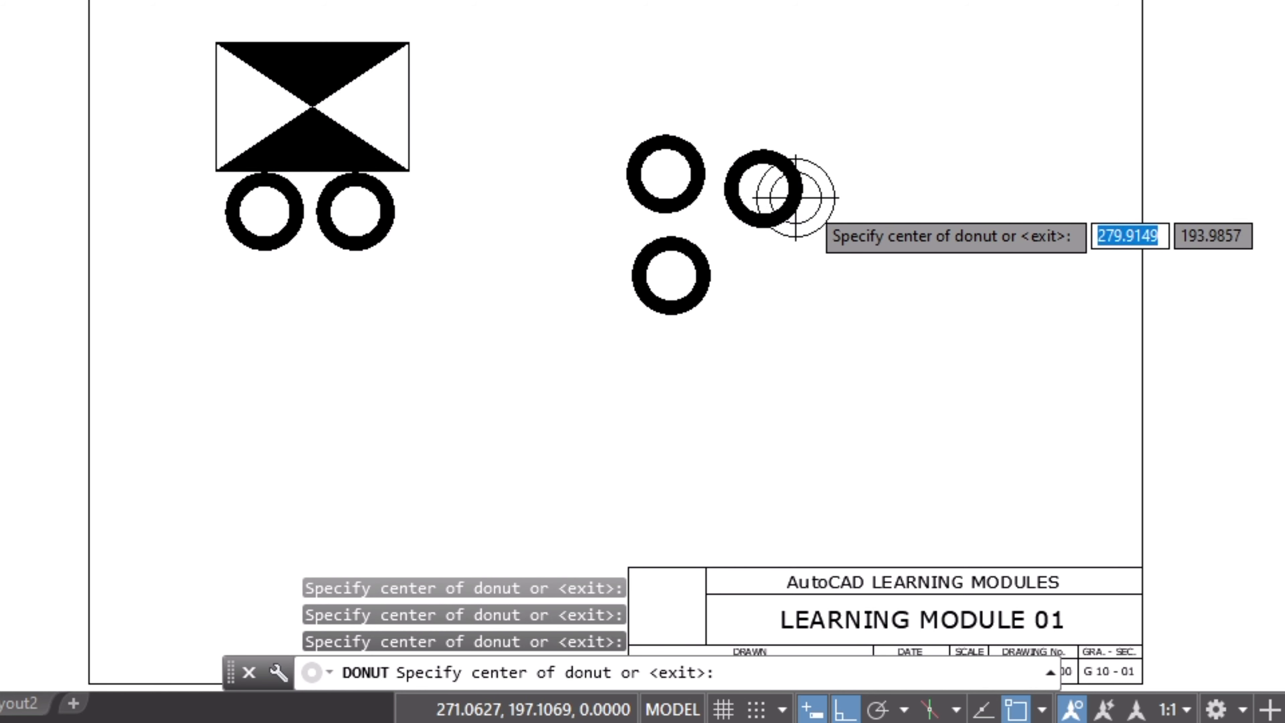
{"action": "left_click", "coordinate": [833, 250]}
{"action": "left_click", "coordinate": [813, 348]}
{"action": "key", "text": "Escape"}
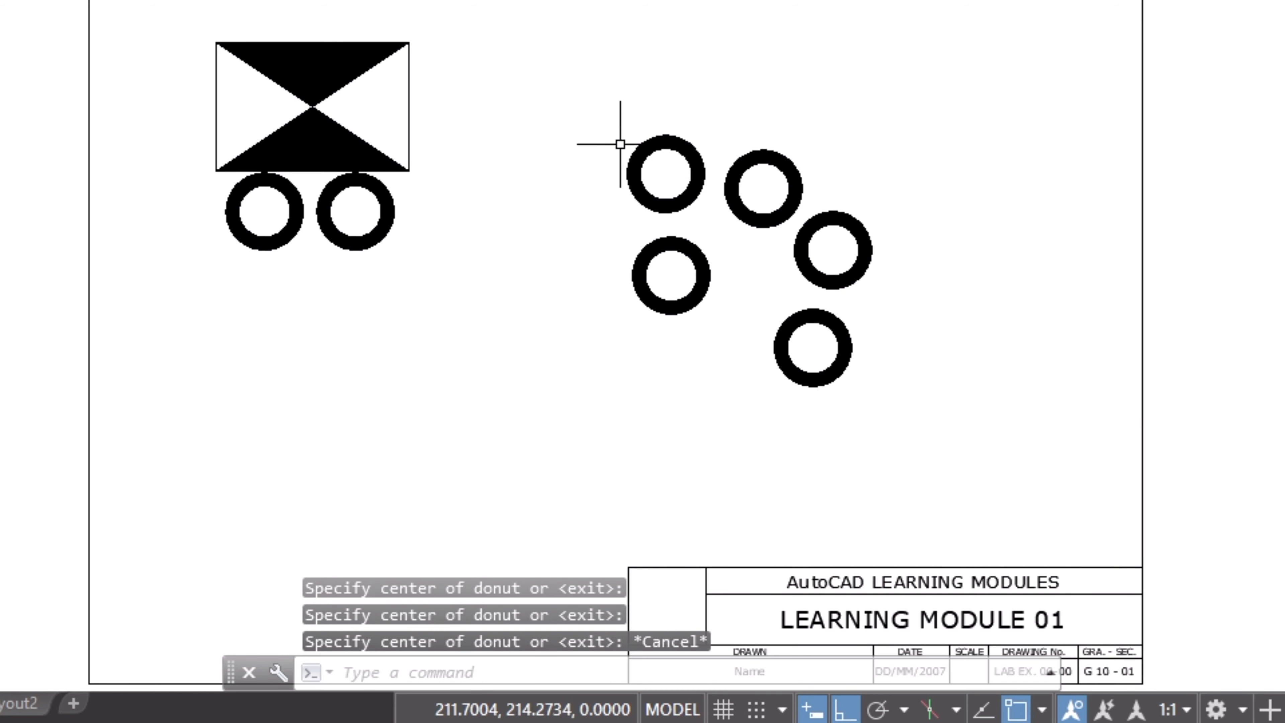
Erase the five extra donuts to the right of the wagon
{"action": "left_click", "coordinate": [597, 85]}
{"action": "left_click", "coordinate": [899, 454]}
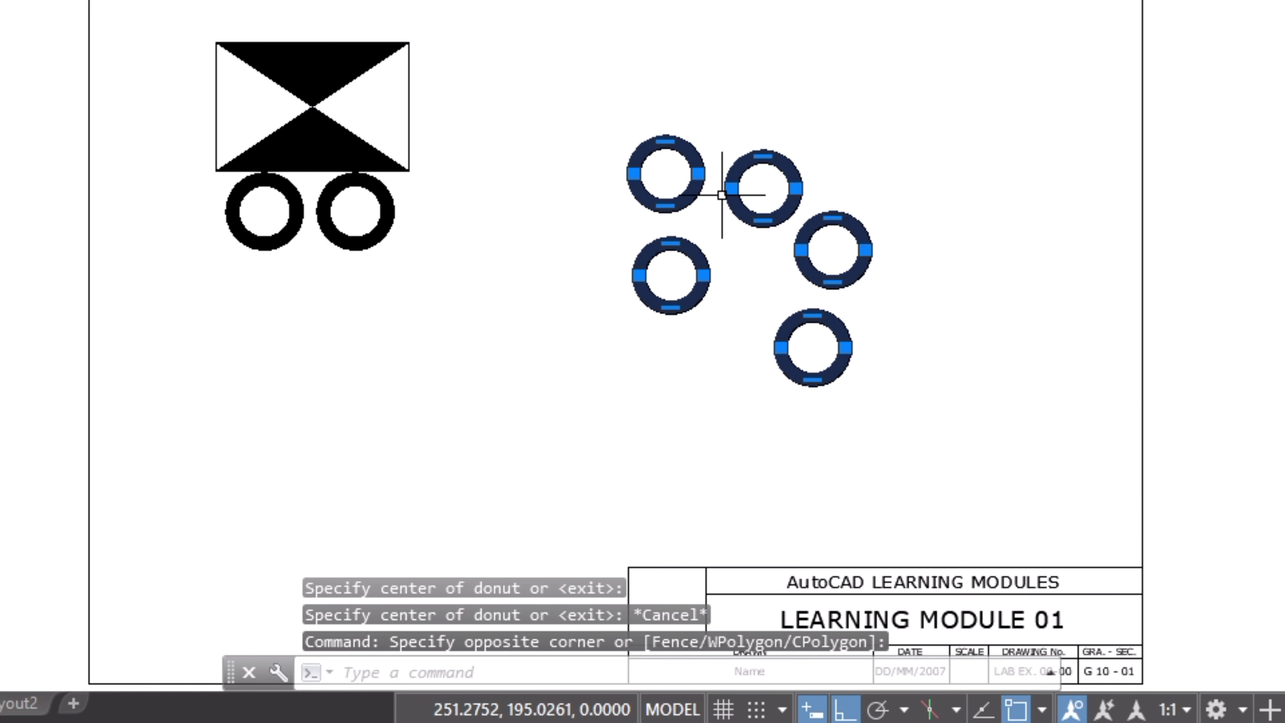
{"action": "right_click", "coordinate": [728, 177]}
{"action": "left_click", "coordinate": [814, 286]}
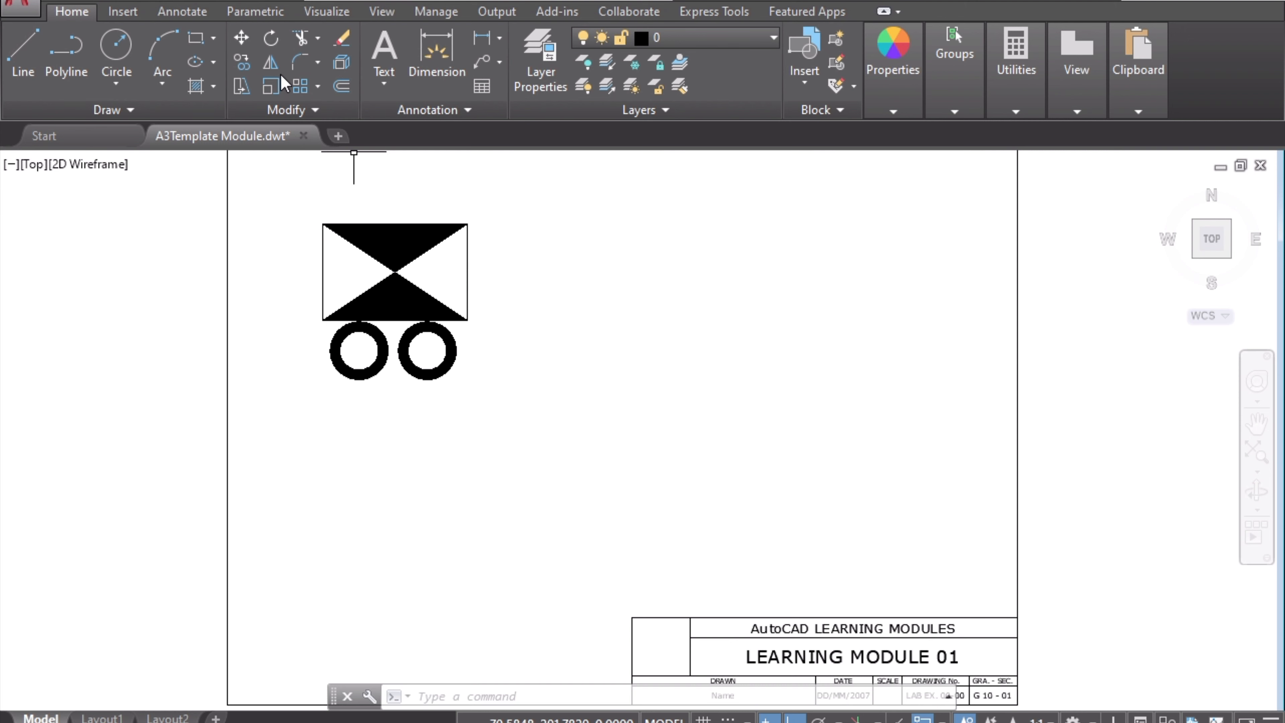
Select the wagon's filled body and each wheel in turn to check whether they are separate objects
{"action": "left_click", "coordinate": [372, 224]}
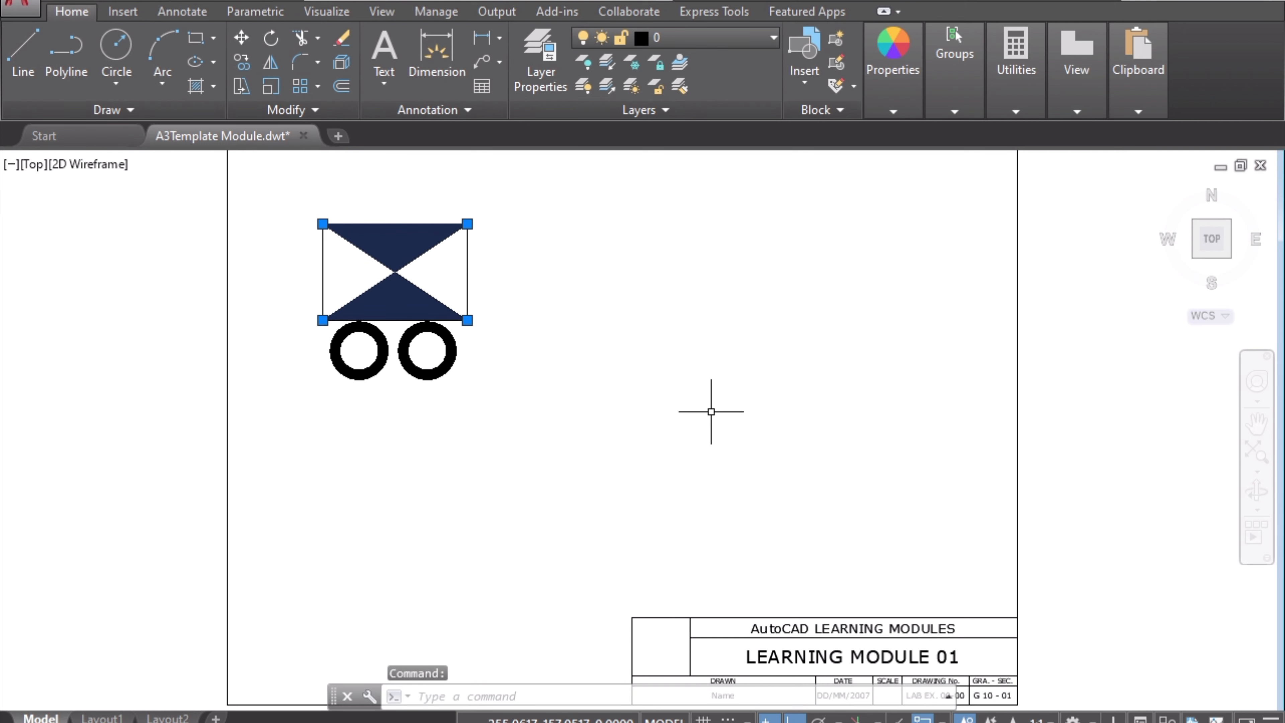
{"action": "left_click", "coordinate": [381, 356]}
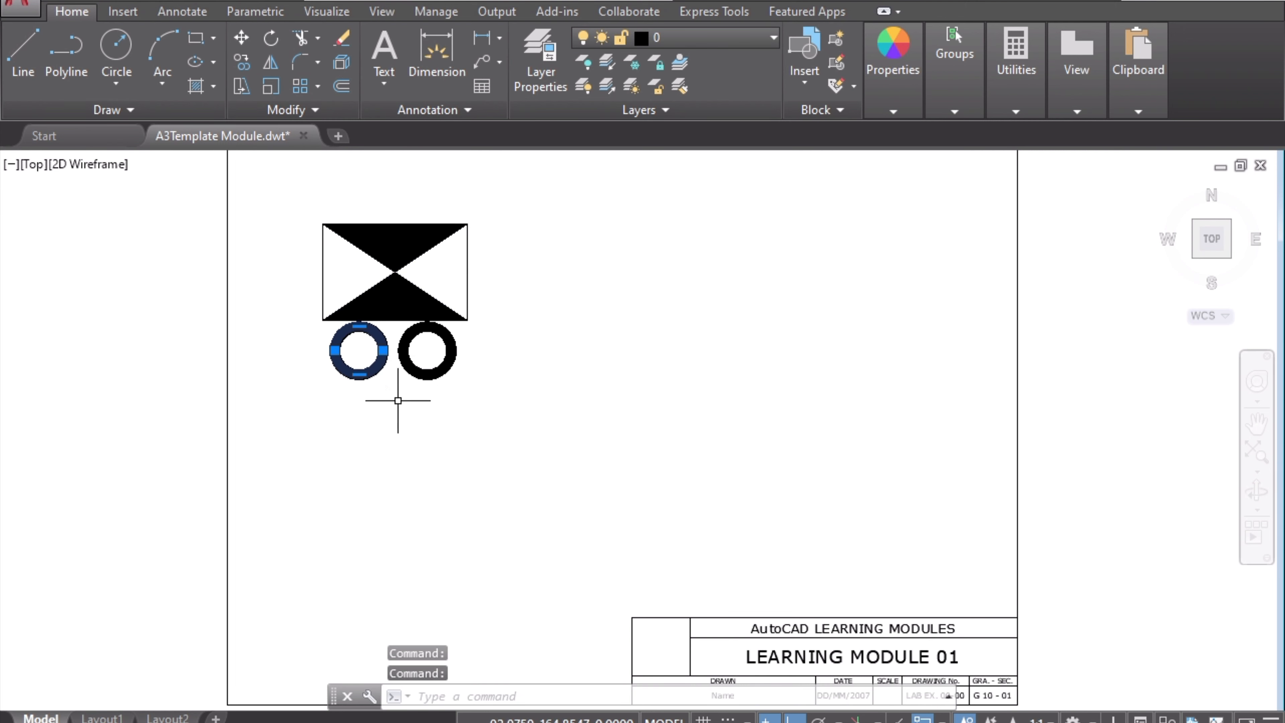
{"action": "left_click", "coordinate": [448, 370]}
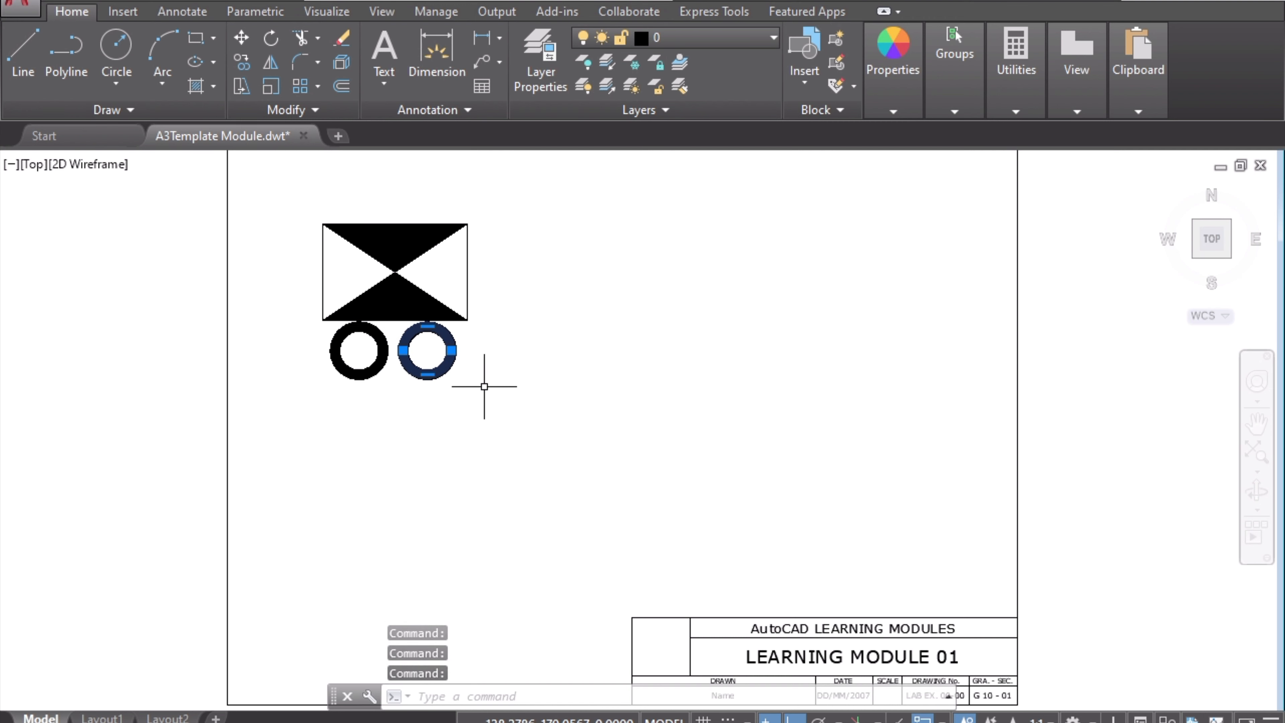
{"action": "key", "text": "Escape"}
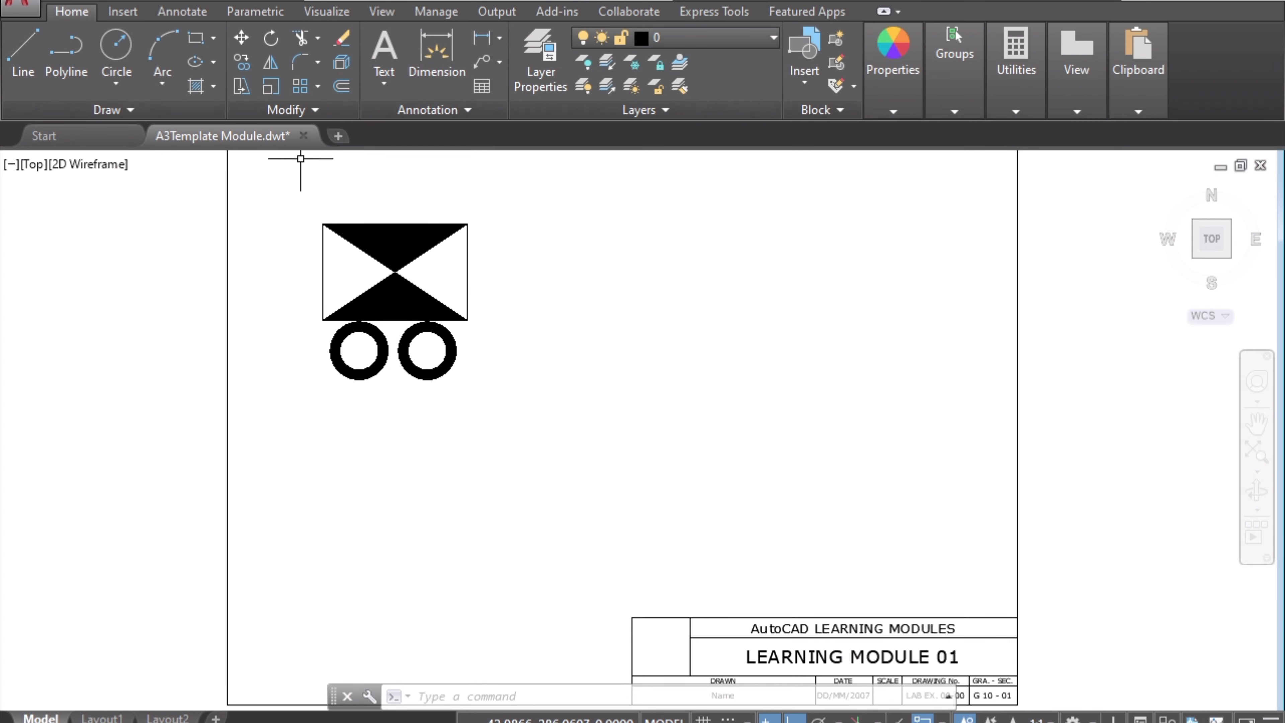
Define the wagon body and both wheels as a block named Wagon with its base point at the bow-tie centre, converting the objects to the block
{"action": "left_click", "coordinate": [314, 188]}
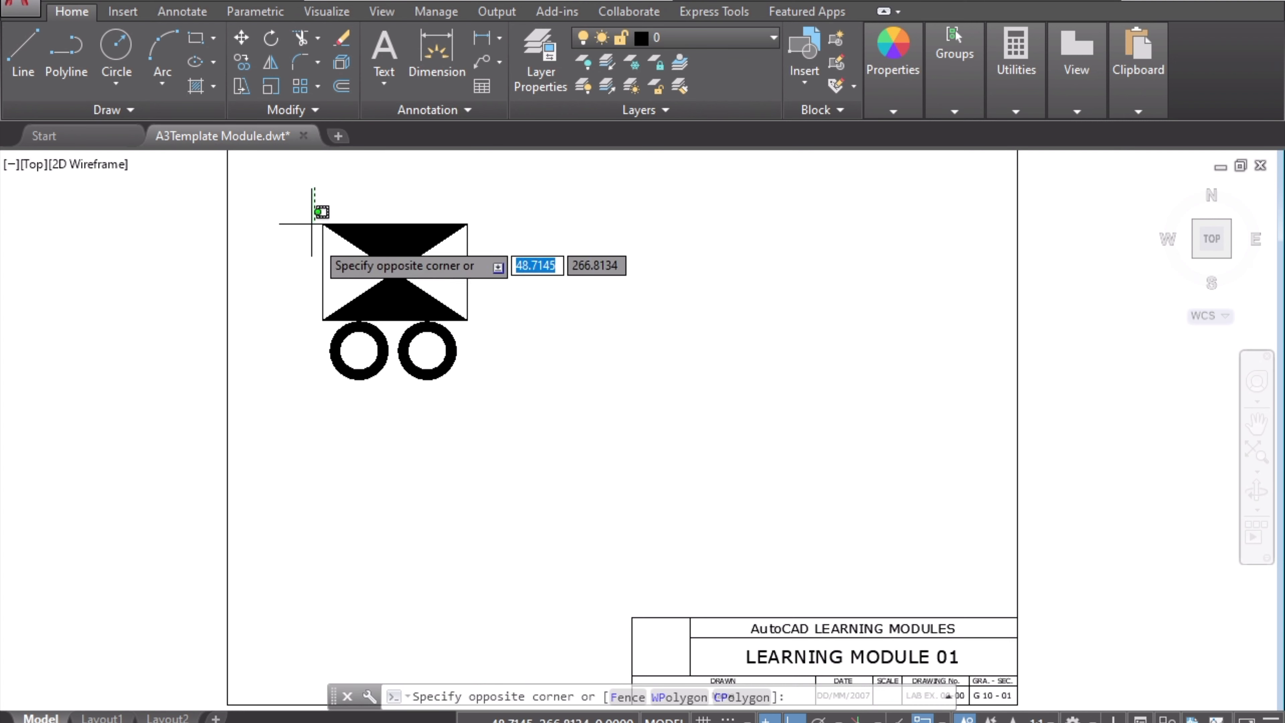
{"action": "left_click", "coordinate": [493, 397]}
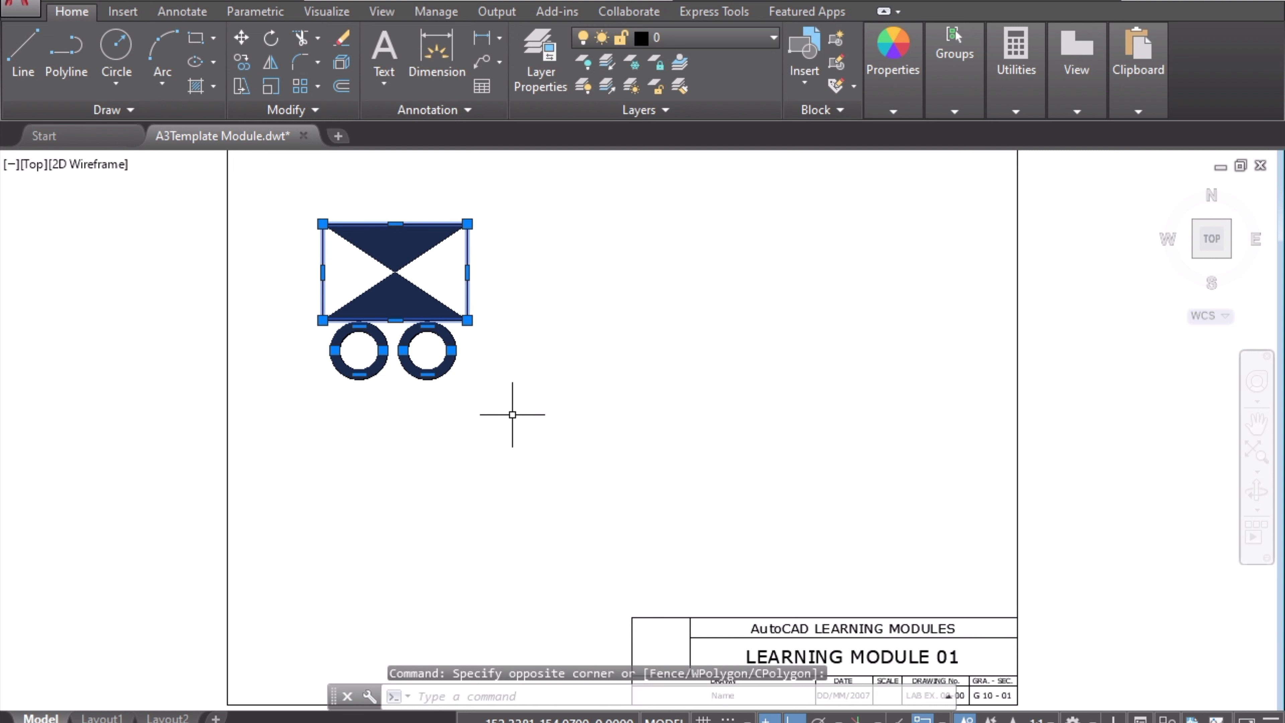
{"action": "left_click", "coordinate": [457, 694]}
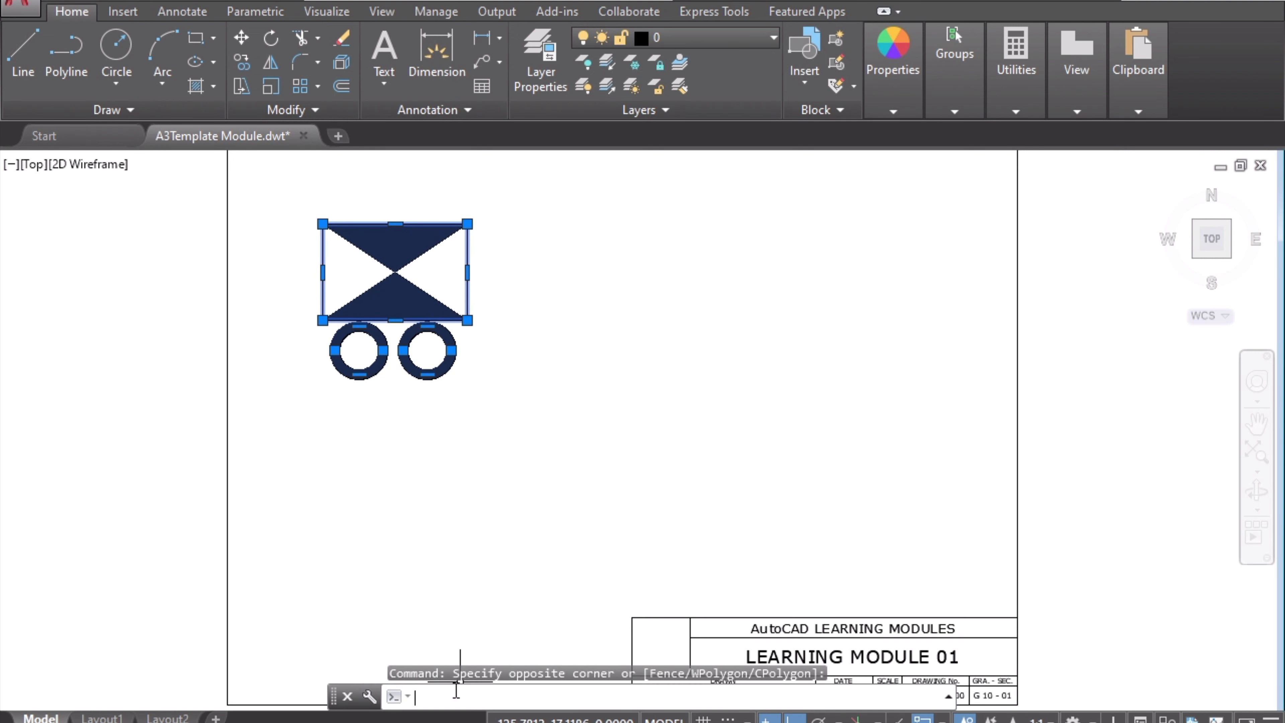
{"action": "type", "text": "B"}
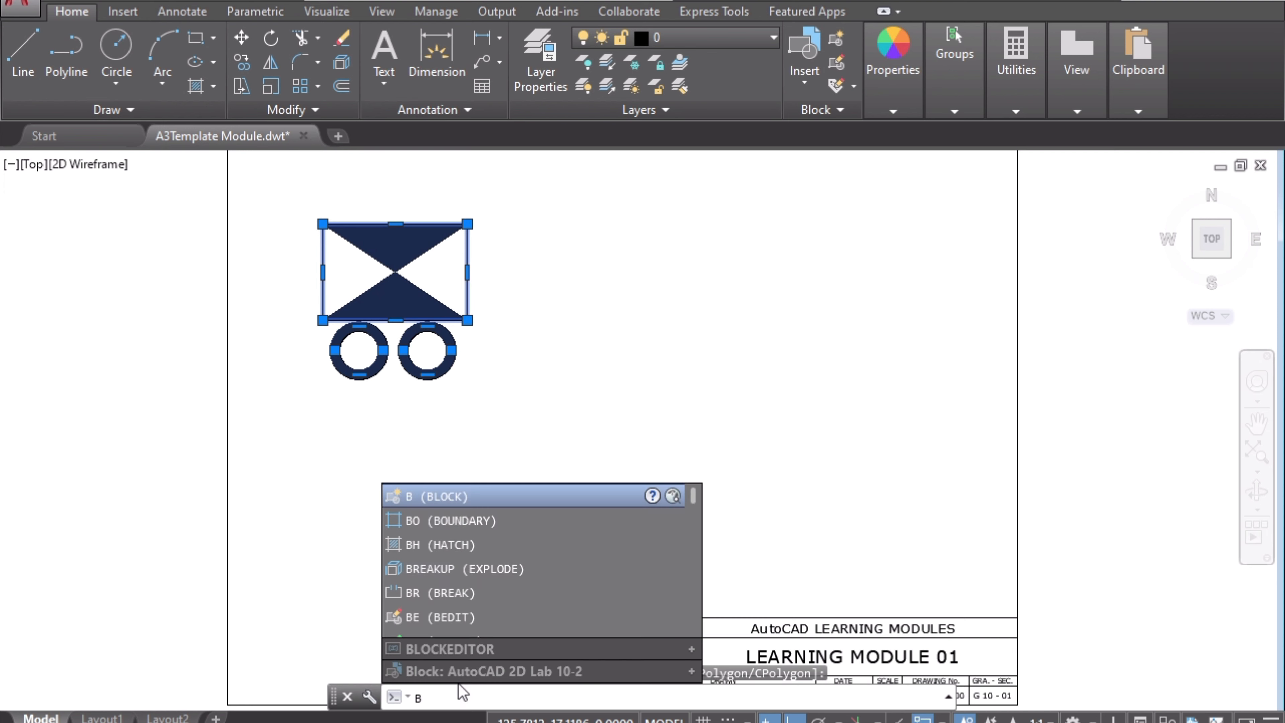
{"action": "left_click", "coordinate": [430, 498]}
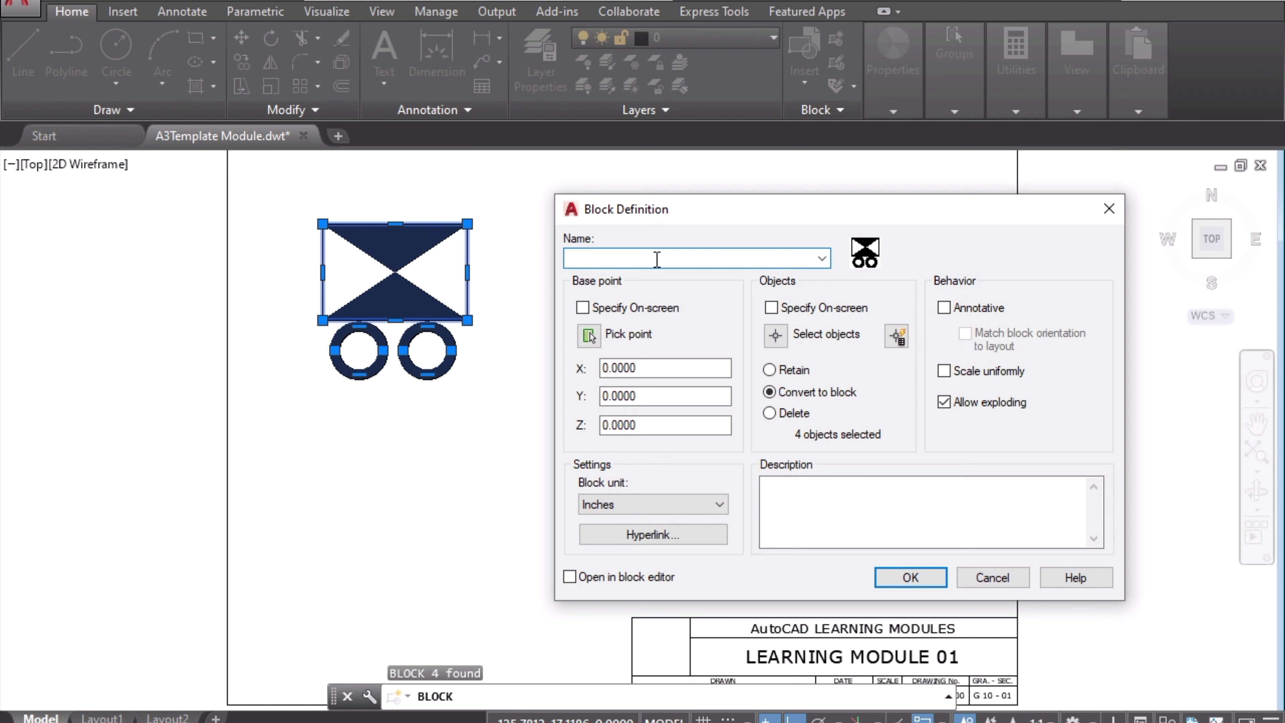
{"action": "type", "text": "Wagon"}
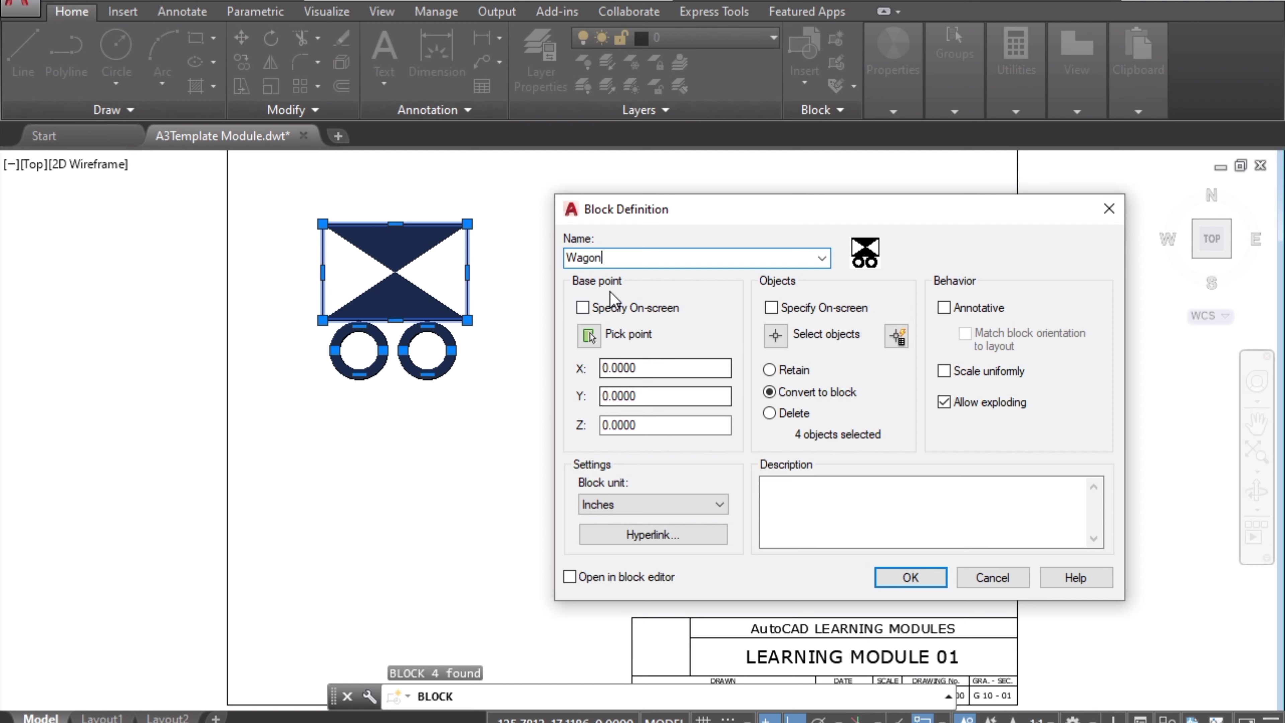
{"action": "left_click", "coordinate": [589, 336]}
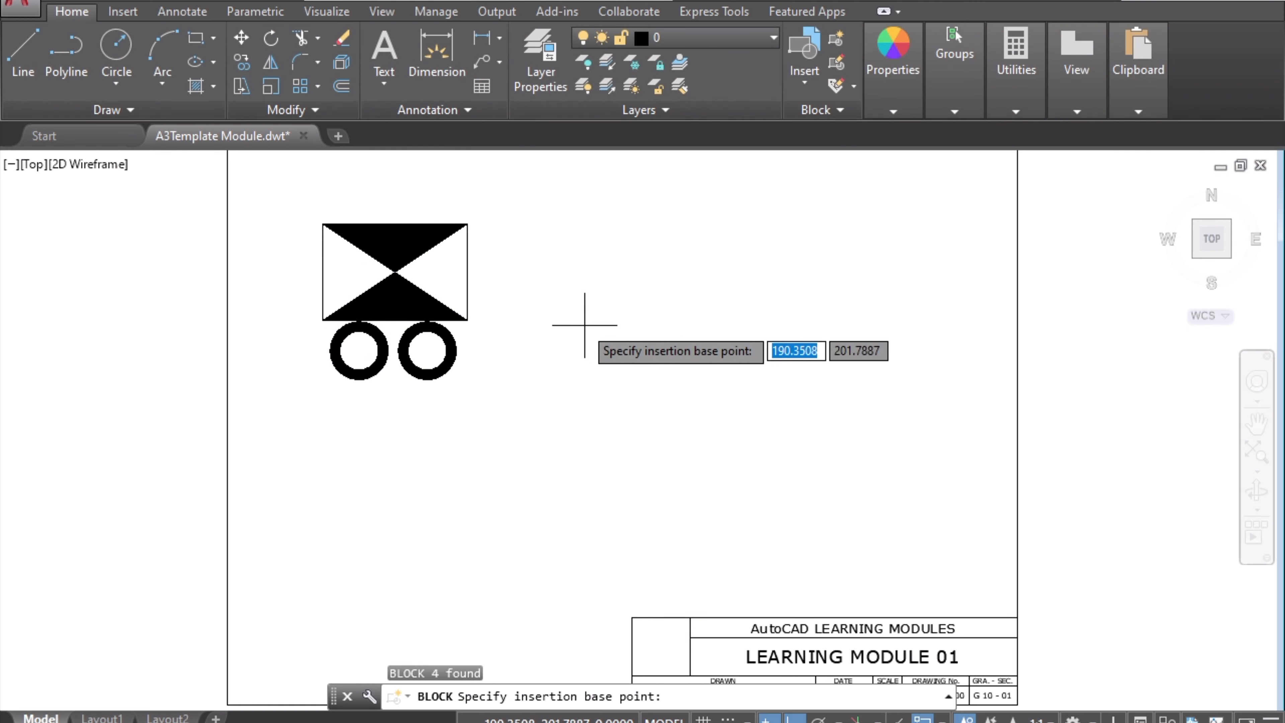
{"action": "left_click", "coordinate": [395, 272]}
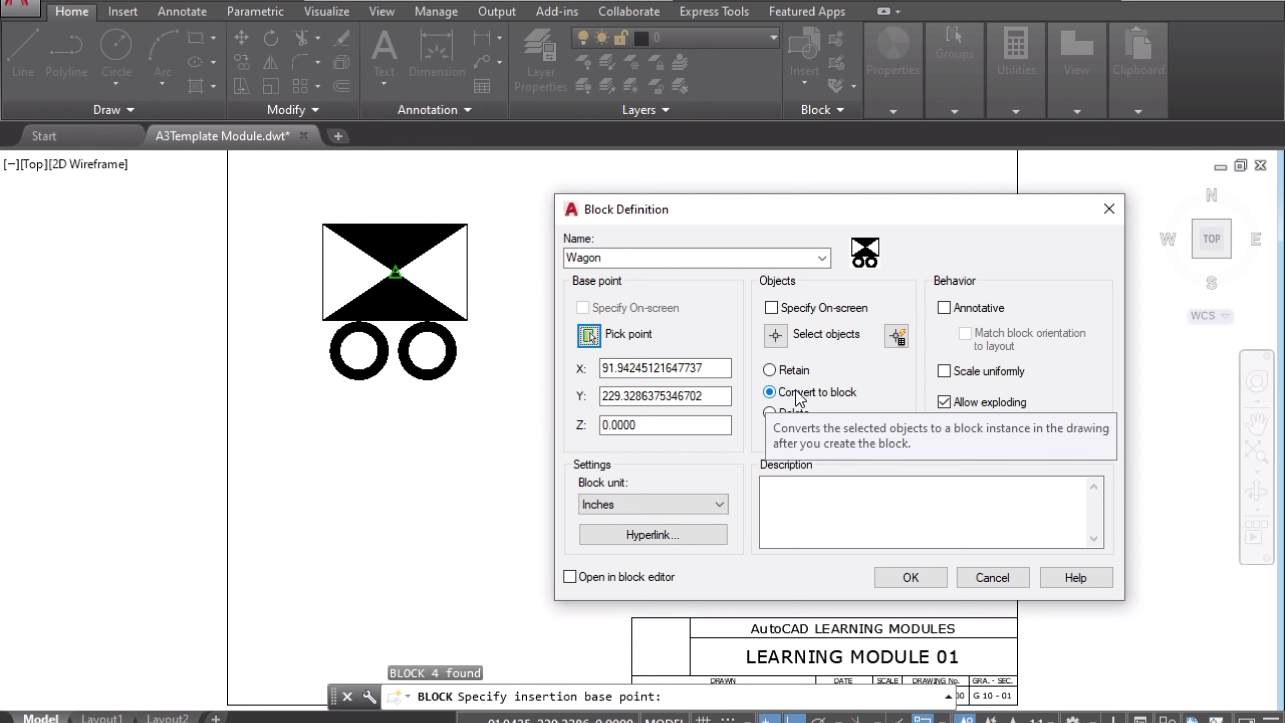
{"action": "left_click", "coordinate": [920, 581]}
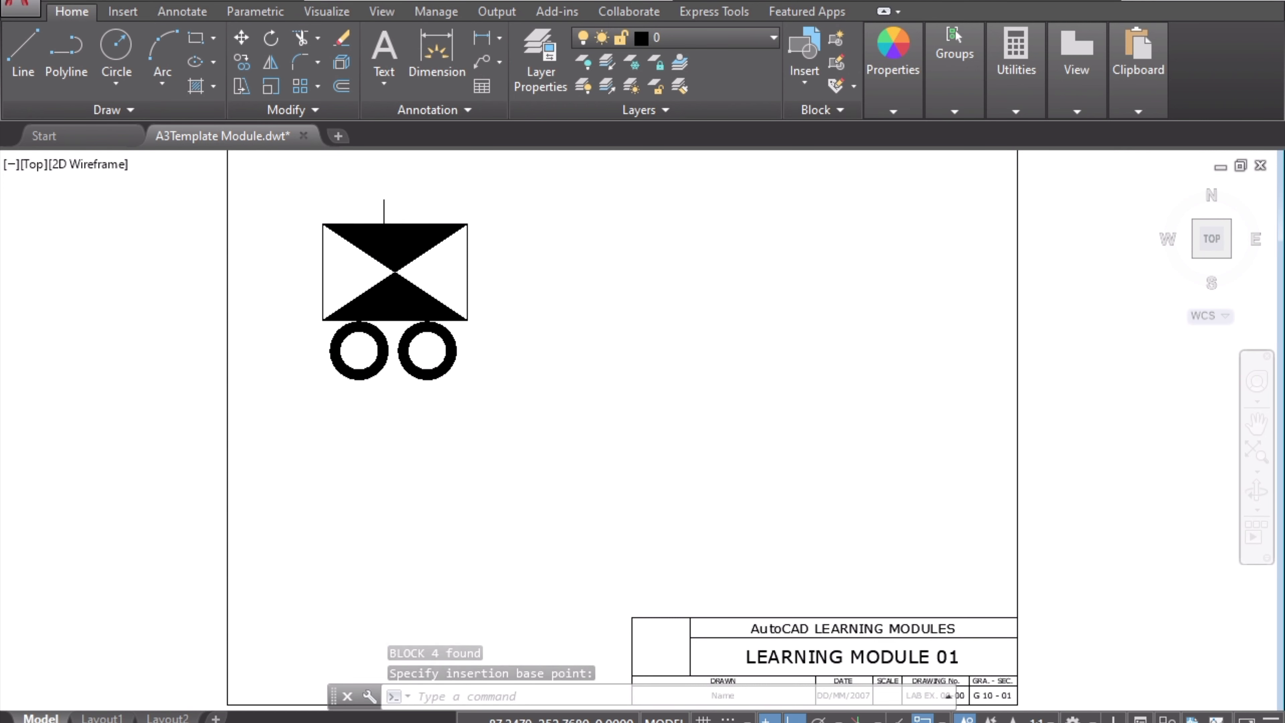
Move the Wagon block by its centre grip to the right and back near its starting place to test that it moves as one object
{"action": "left_click", "coordinate": [385, 231]}
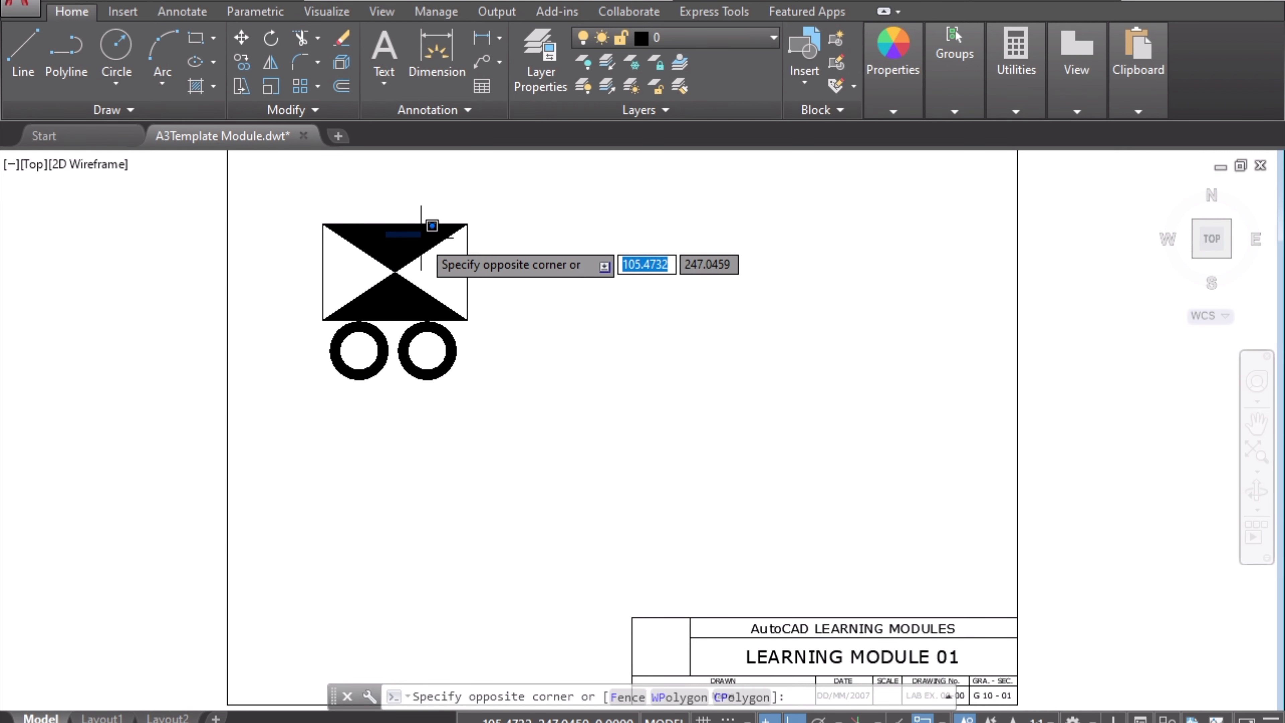
{"action": "key", "text": "Escape"}
{"action": "left_click", "coordinate": [464, 262]}
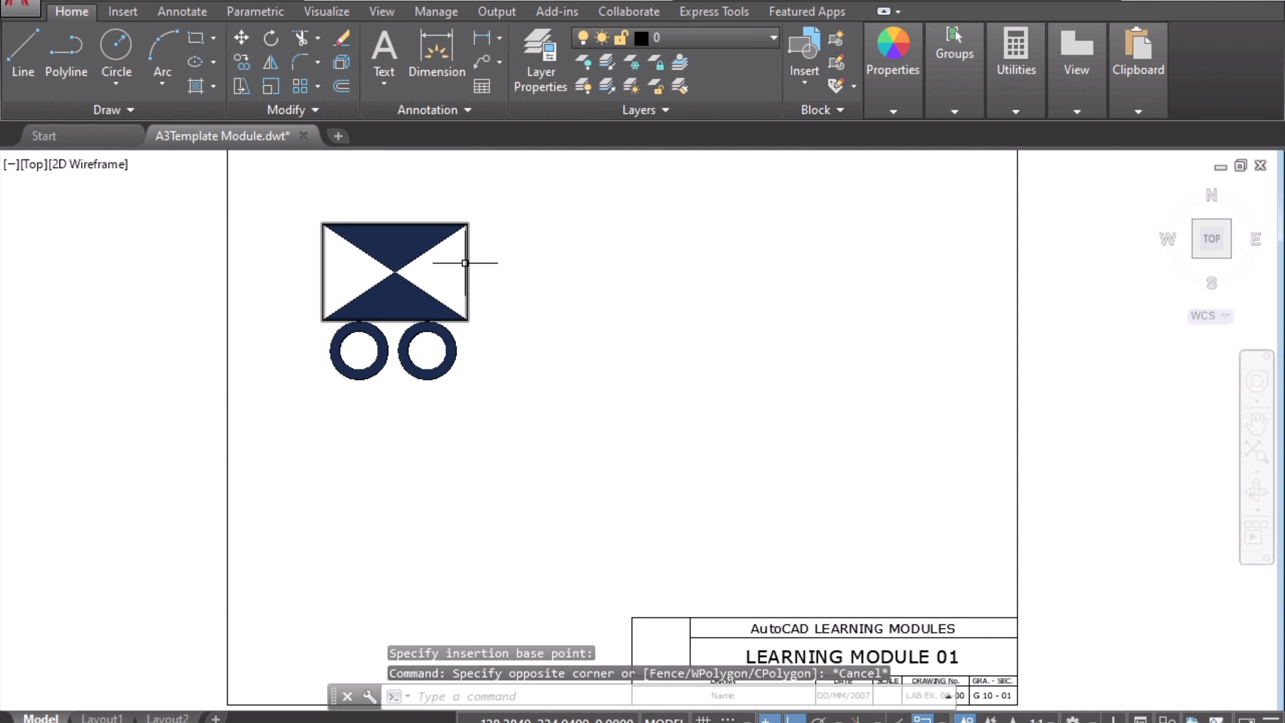
{"action": "left_click", "coordinate": [395, 272]}
{"action": "left_click", "coordinate": [662, 276]}
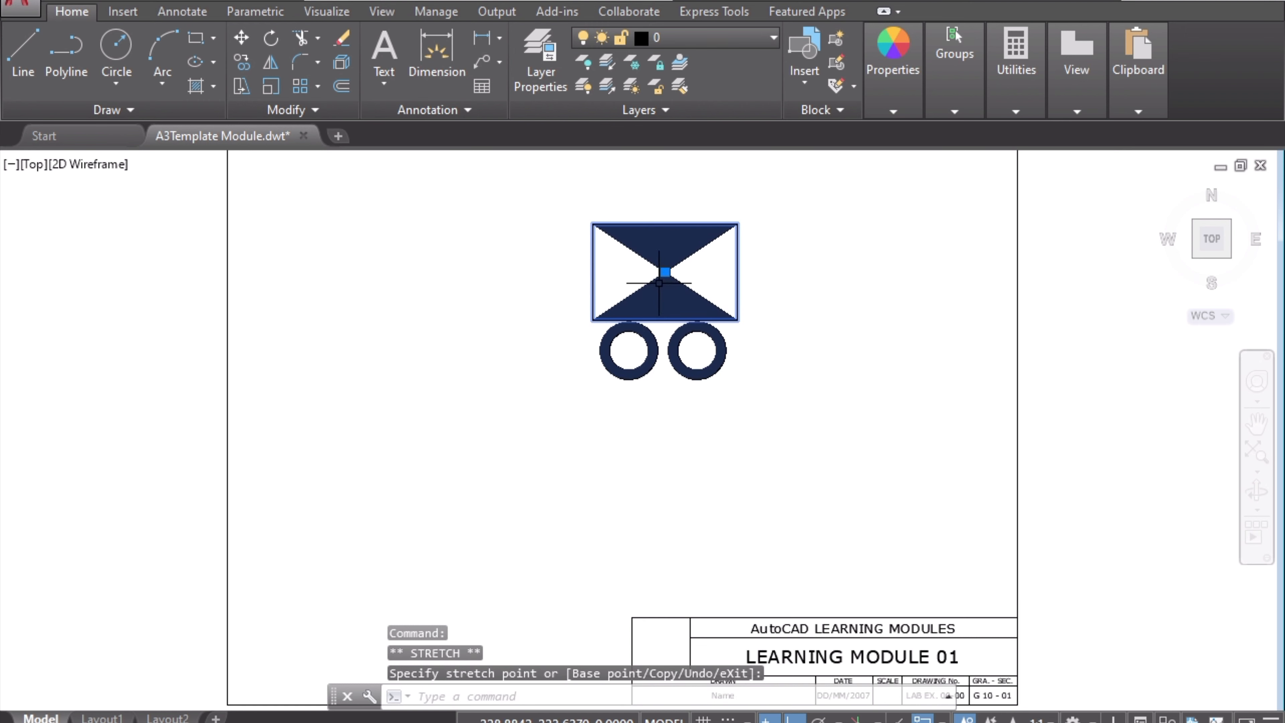
{"action": "left_click", "coordinate": [666, 272]}
{"action": "left_click", "coordinate": [404, 272]}
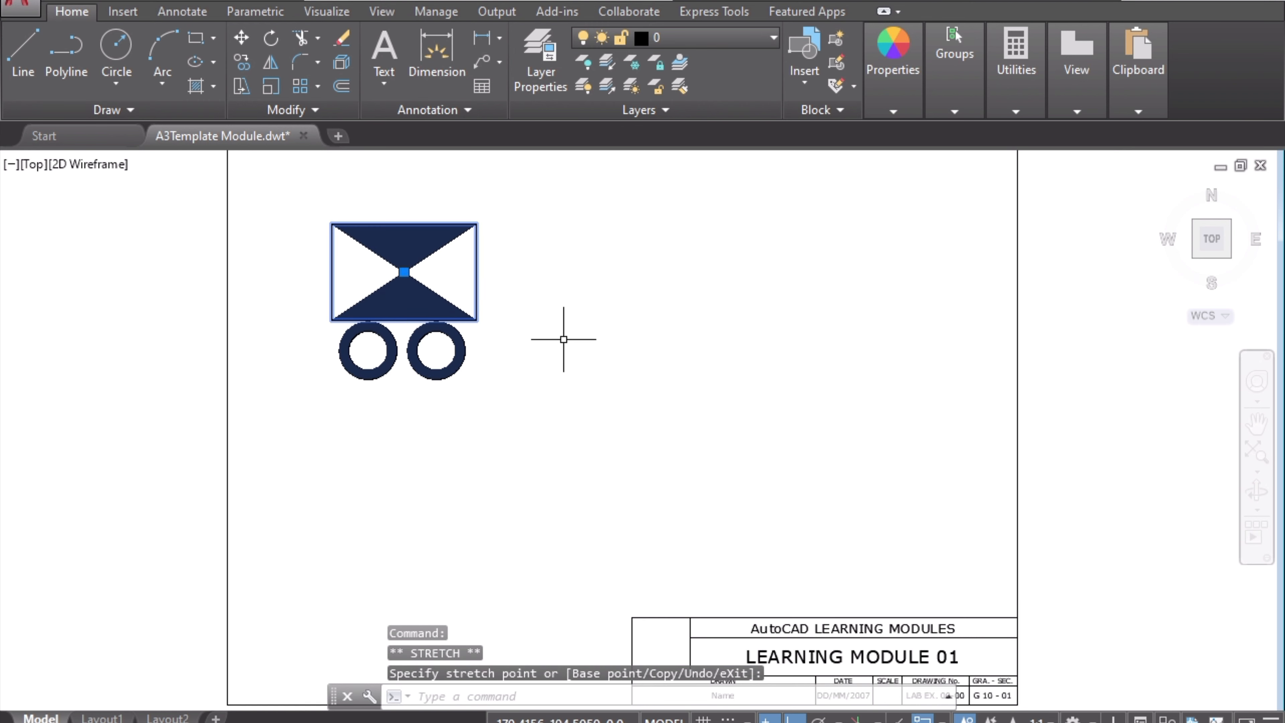
{"action": "left_click_drag", "start_coordinate": [445, 269], "coordinate": [629, 290]}
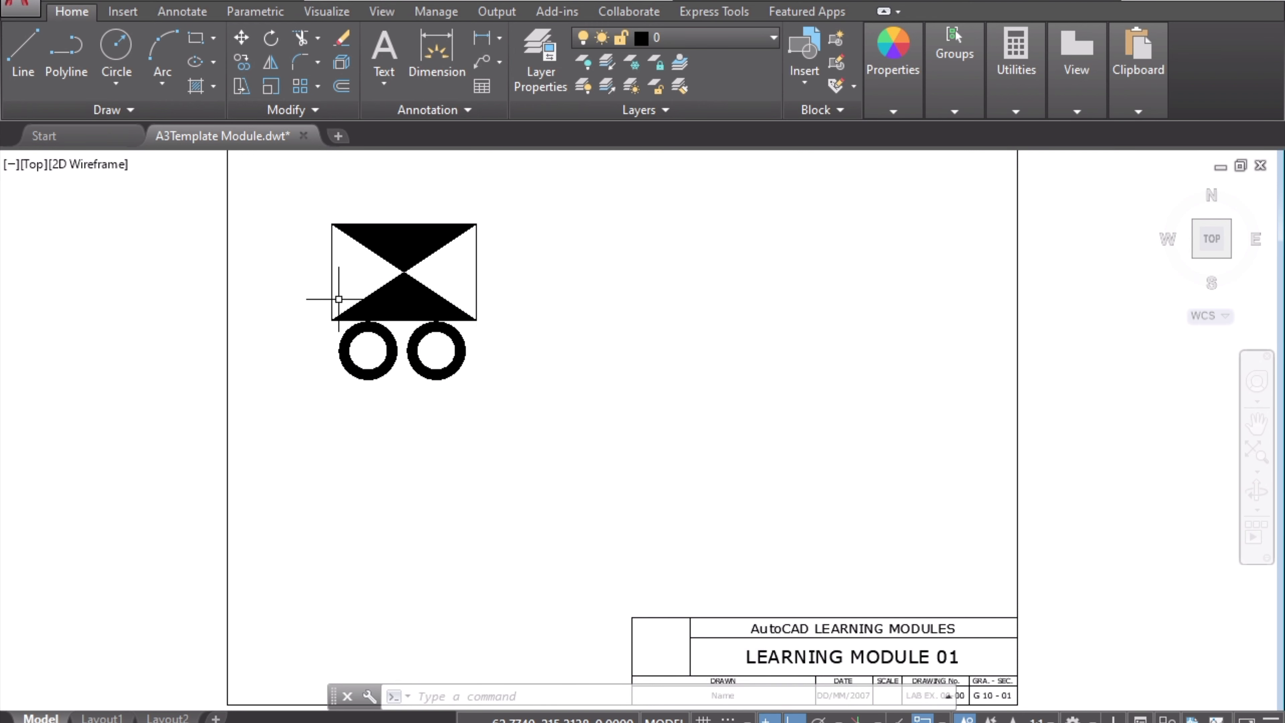
Insert two Wagon blocks side by side in a row below the original wagon
{"action": "left_click", "coordinate": [802, 88]}
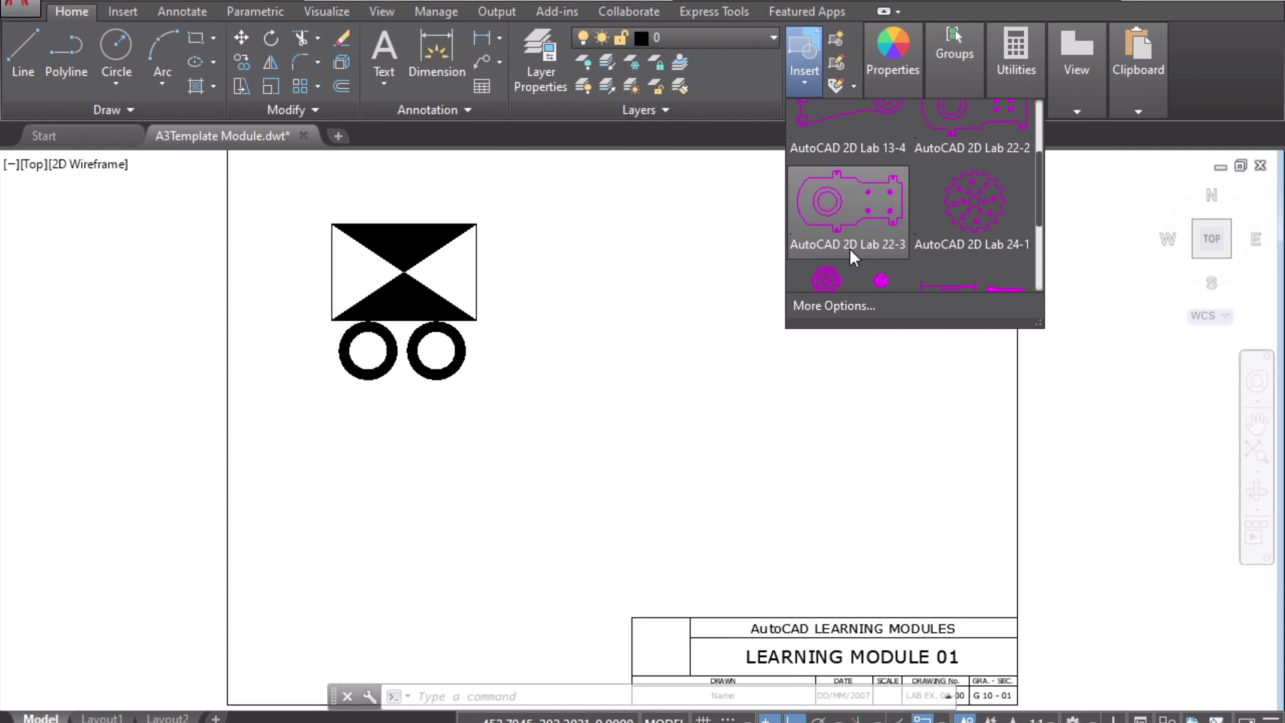
{"action": "scroll", "coordinate": [853, 258], "scroll_direction": "down", "scroll_amount": 3}
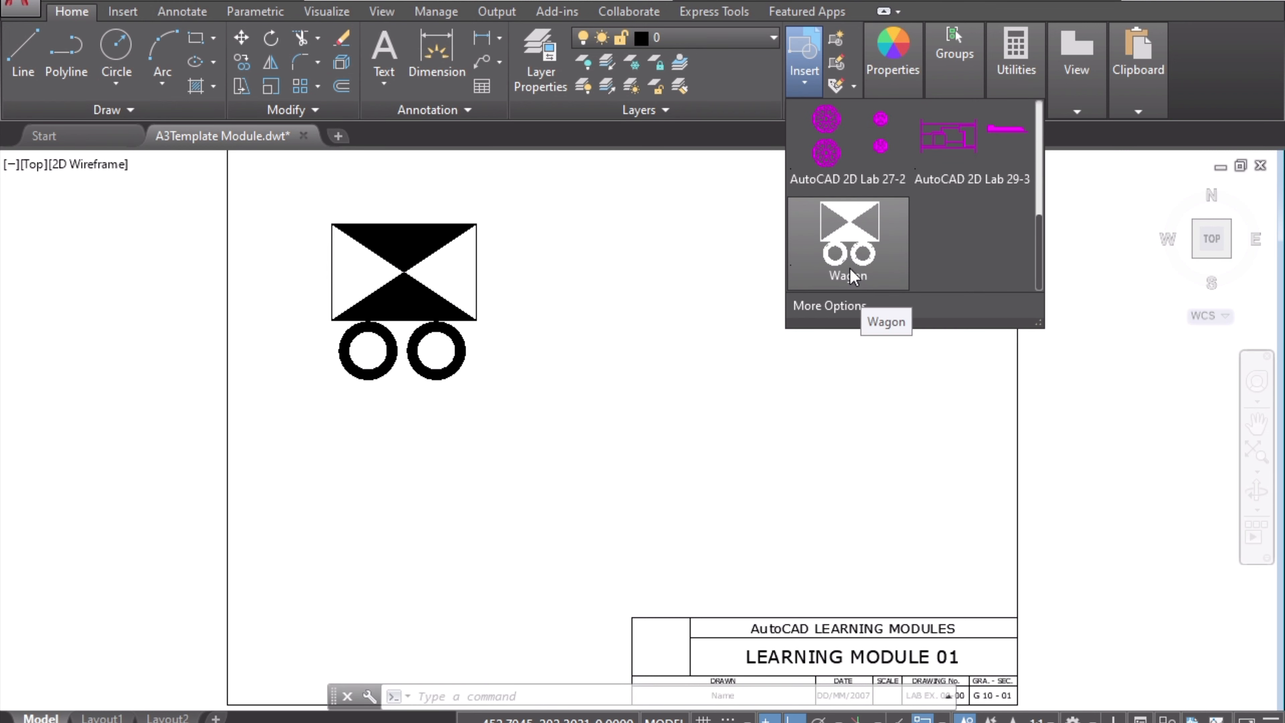
{"action": "left_click", "coordinate": [863, 229]}
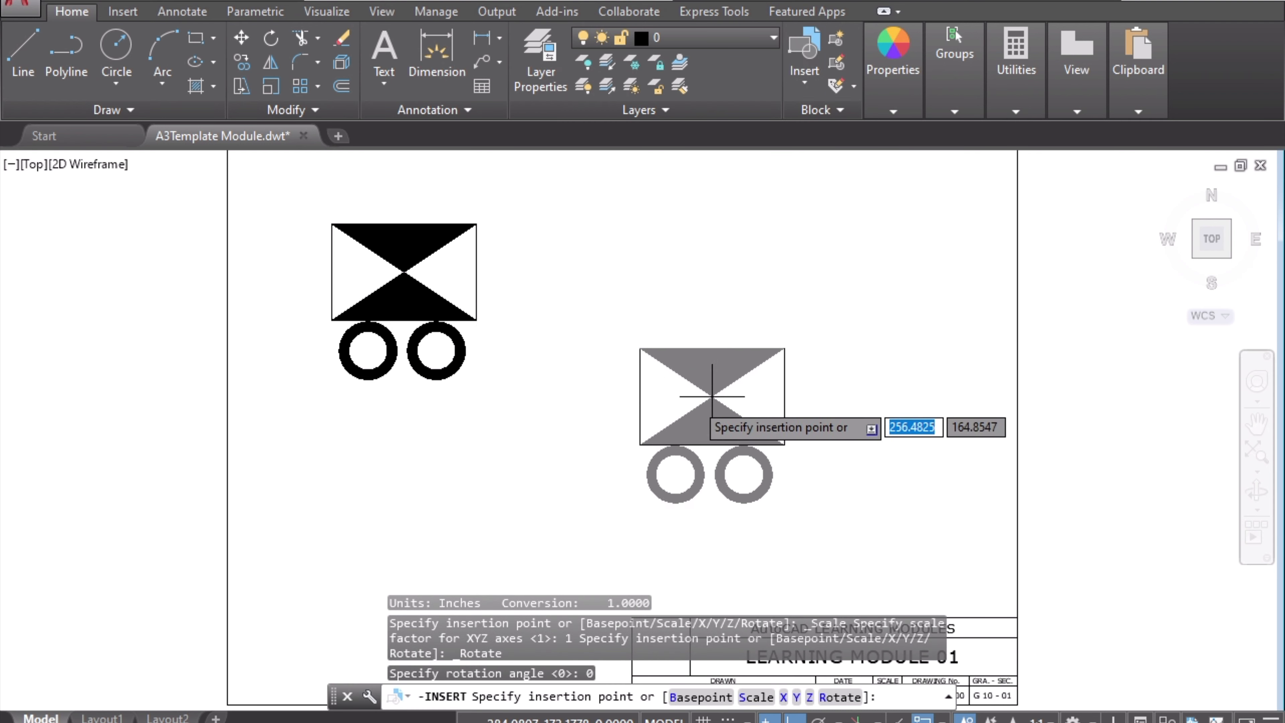
{"action": "left_click", "coordinate": [360, 479]}
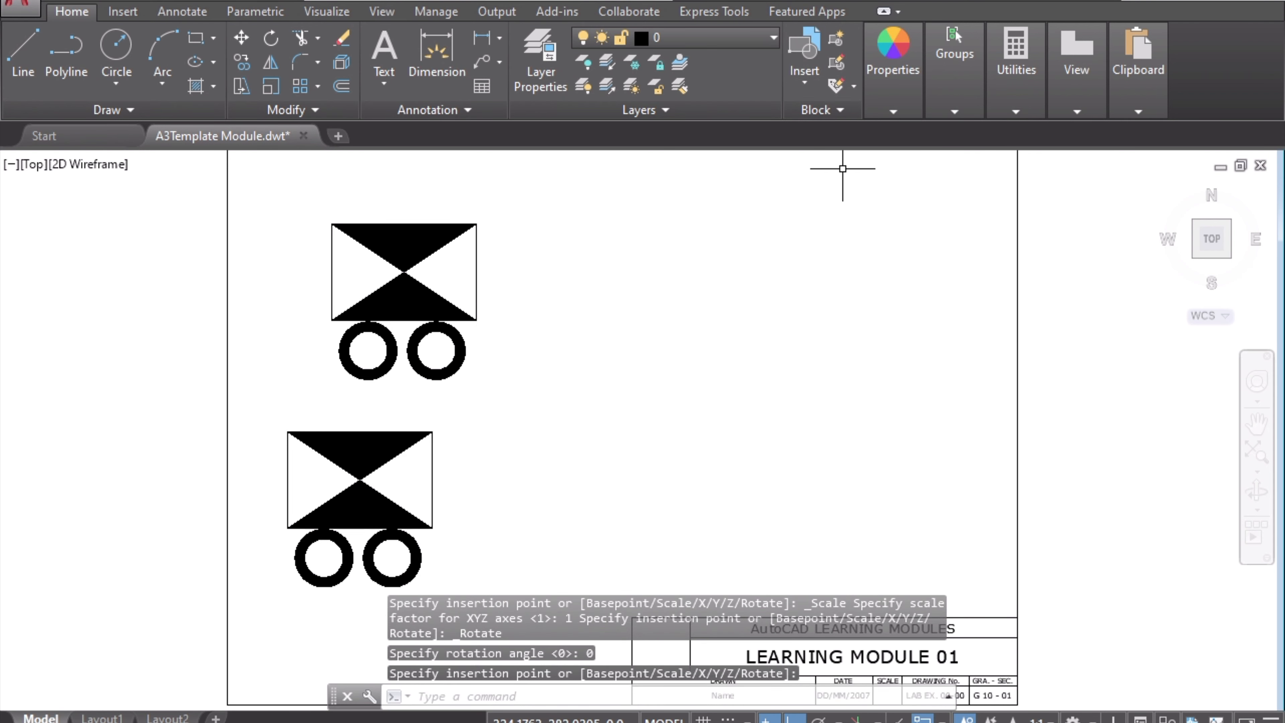
{"action": "left_click", "coordinate": [897, 115]}
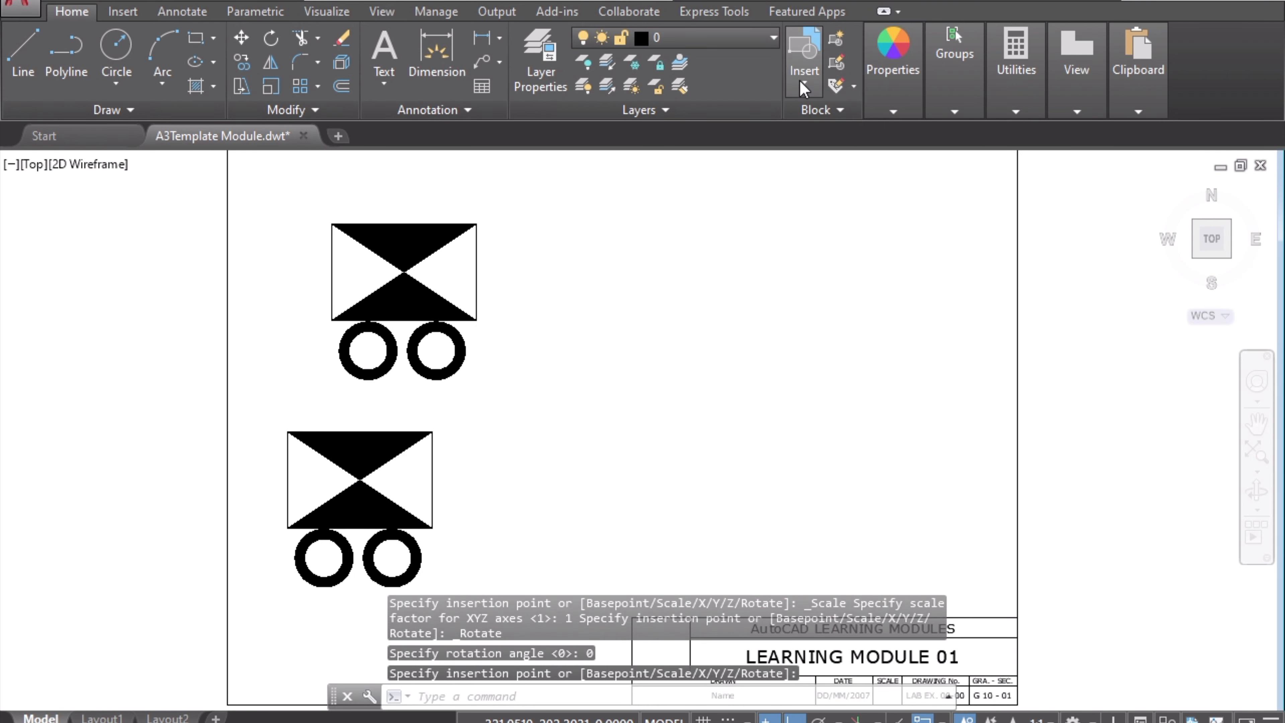
{"action": "left_click", "coordinate": [803, 71]}
{"action": "left_click", "coordinate": [833, 252]}
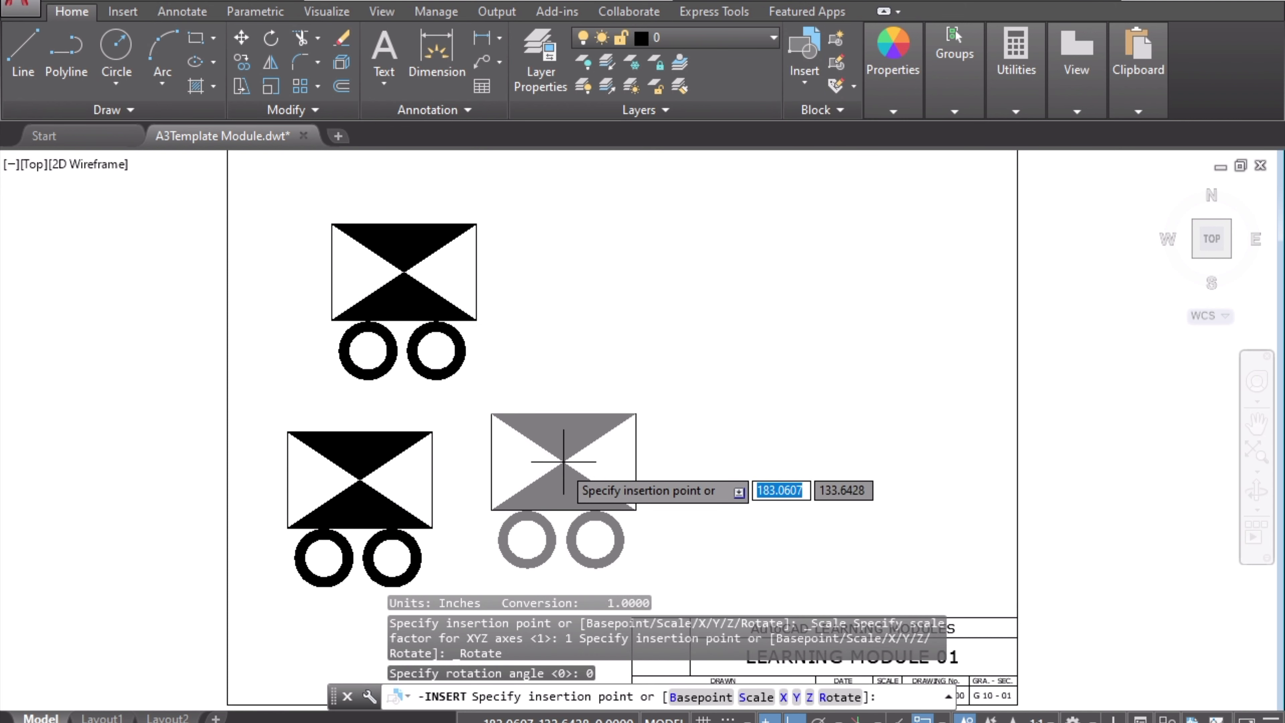
{"action": "left_click", "coordinate": [544, 479]}
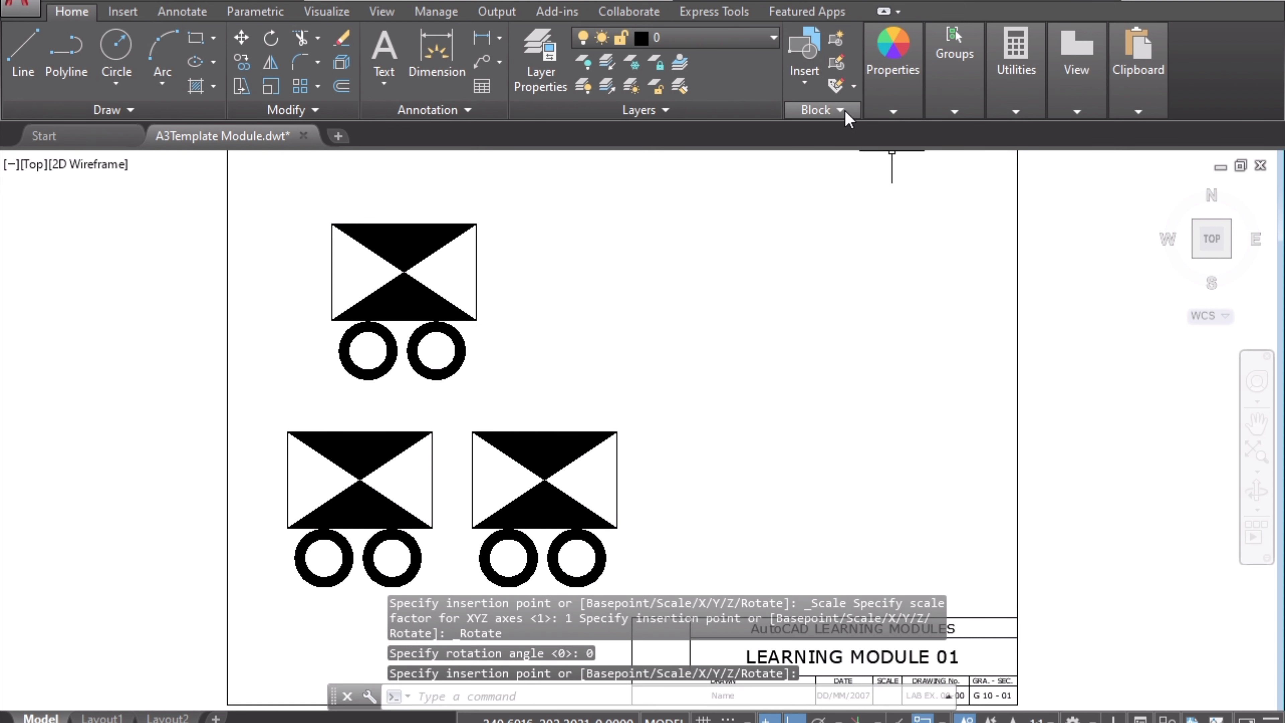
Insert two more Wagon blocks to the right of the lower pair, completing a row of four
{"action": "left_click", "coordinate": [804, 66]}
{"action": "left_click", "coordinate": [850, 238]}
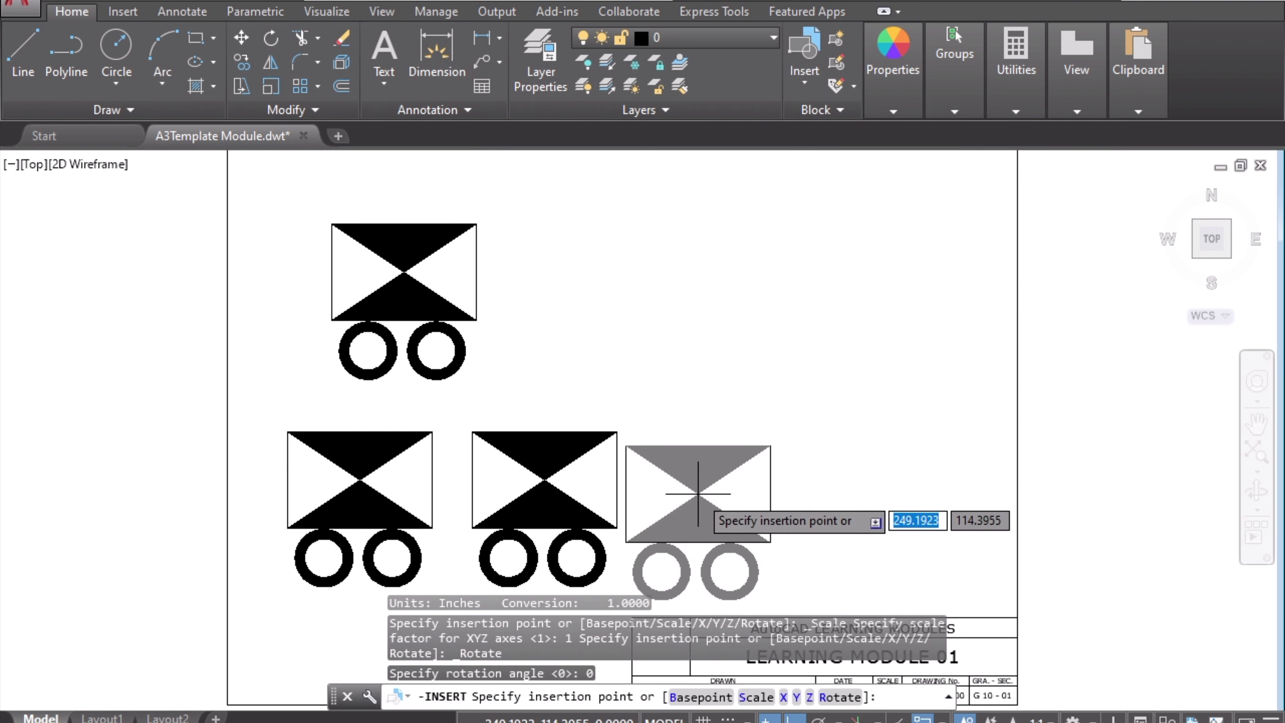
{"action": "left_click", "coordinate": [713, 480]}
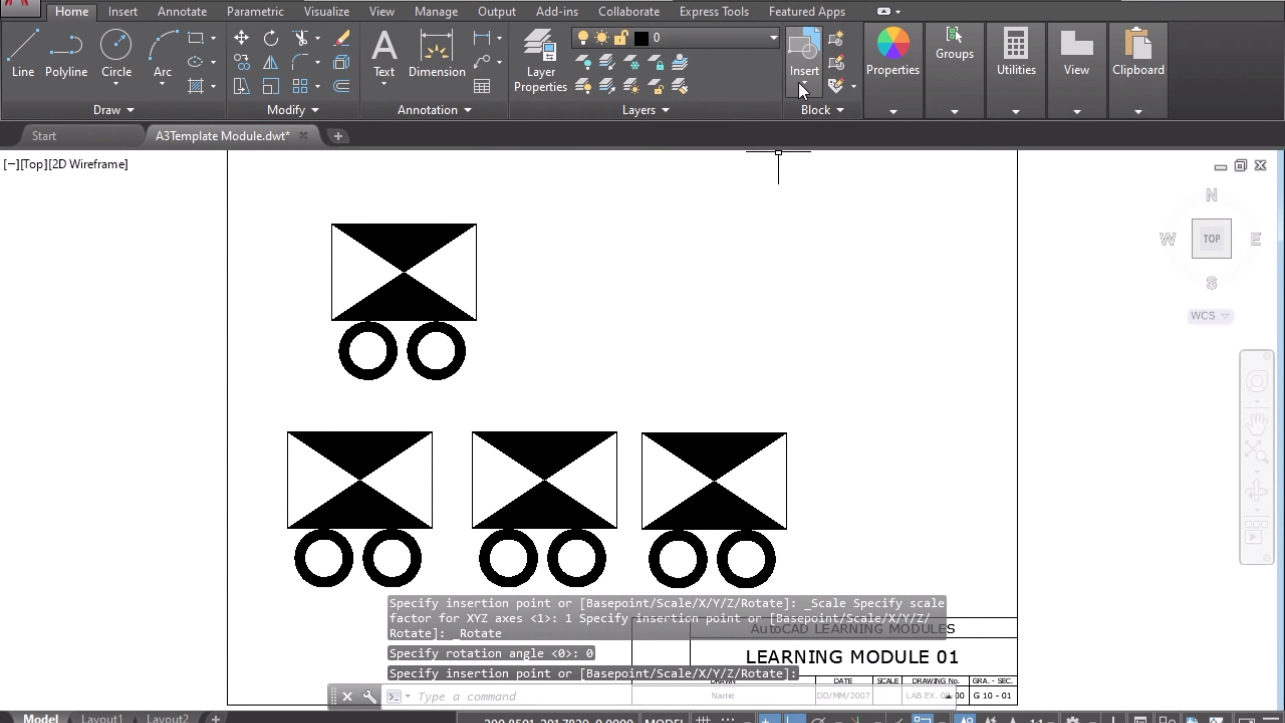
{"action": "left_click", "coordinate": [803, 66]}
{"action": "left_click", "coordinate": [831, 271]}
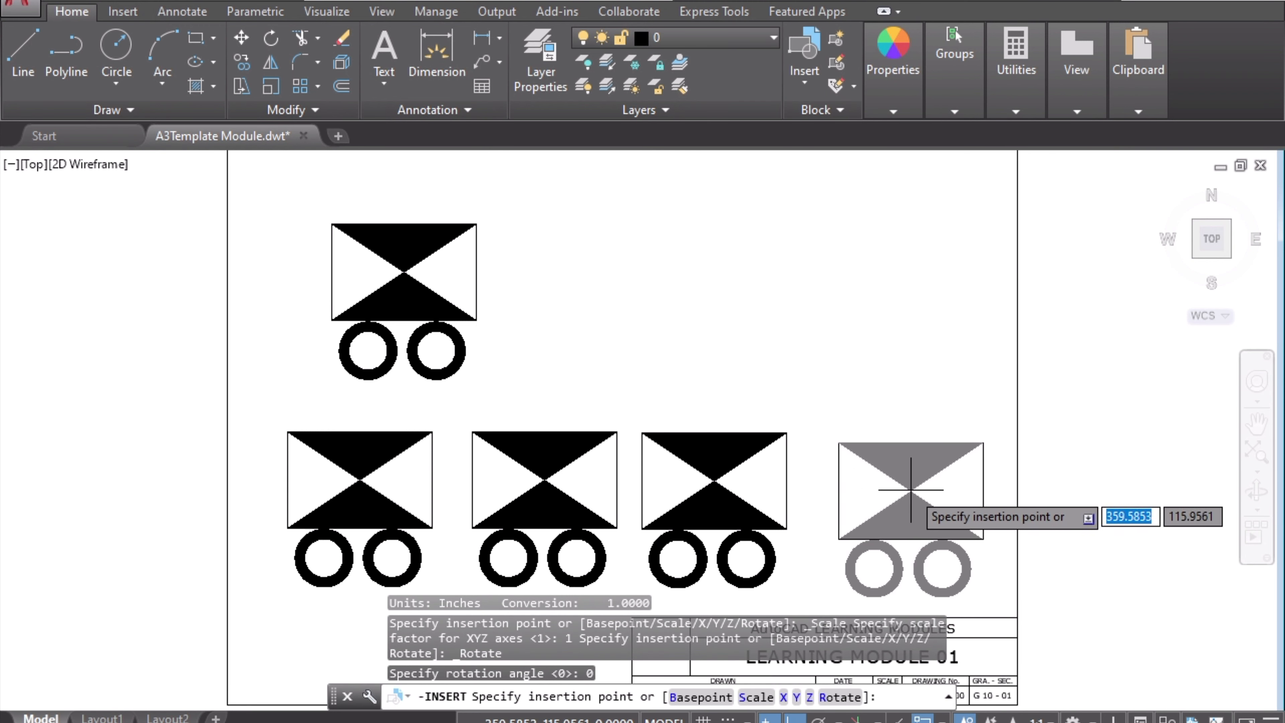
{"action": "left_click", "coordinate": [889, 480]}
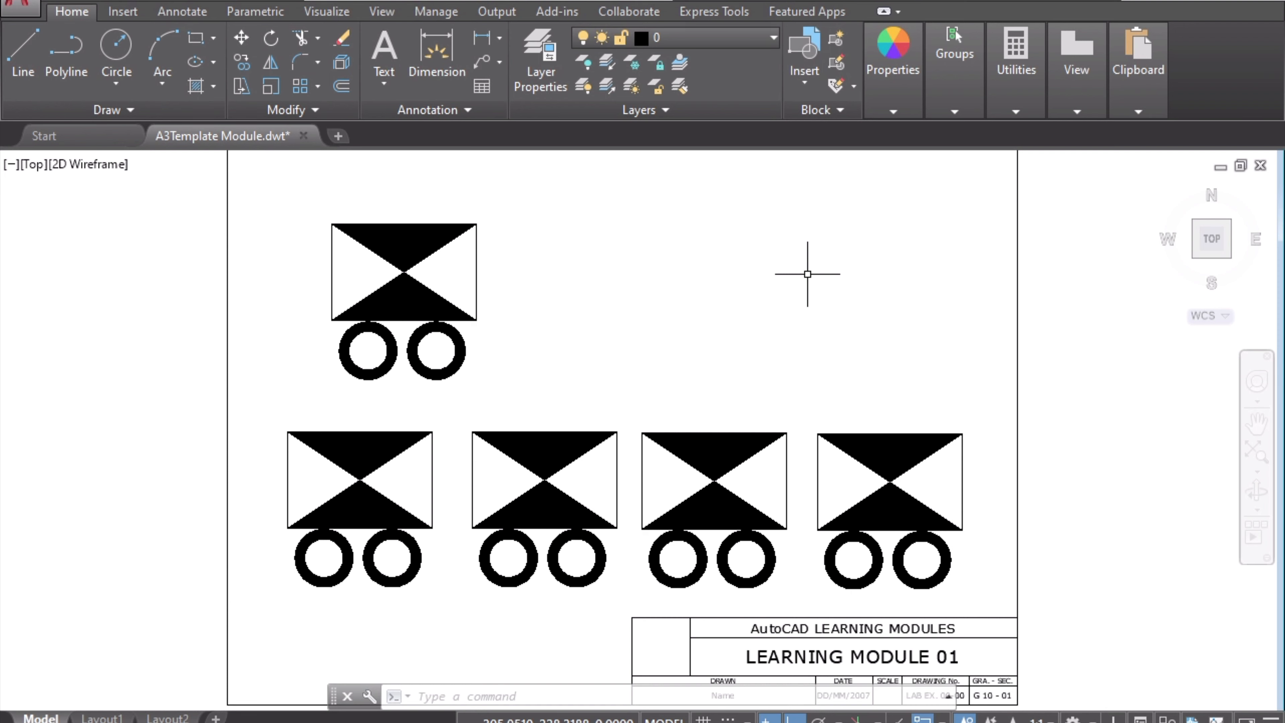
Select the four wagons of the lower row together to check them, and clear the selection
{"action": "left_click", "coordinate": [253, 402]}
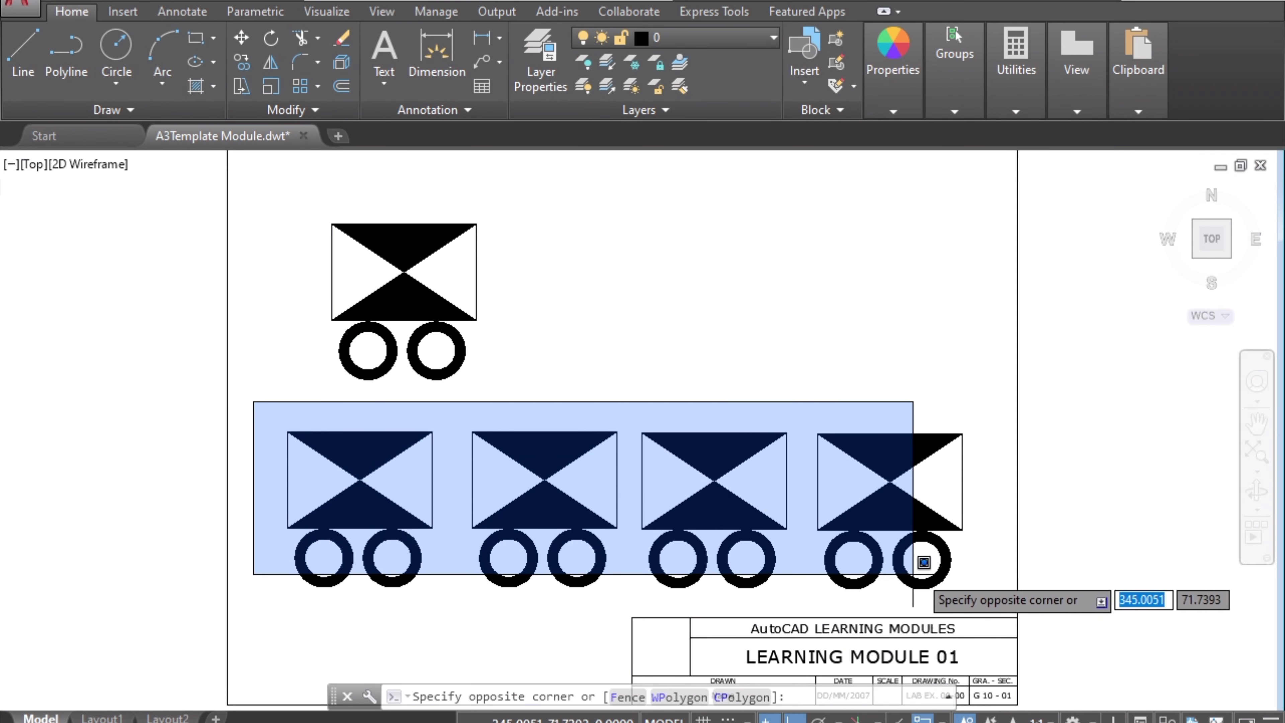
{"action": "left_click", "coordinate": [984, 603]}
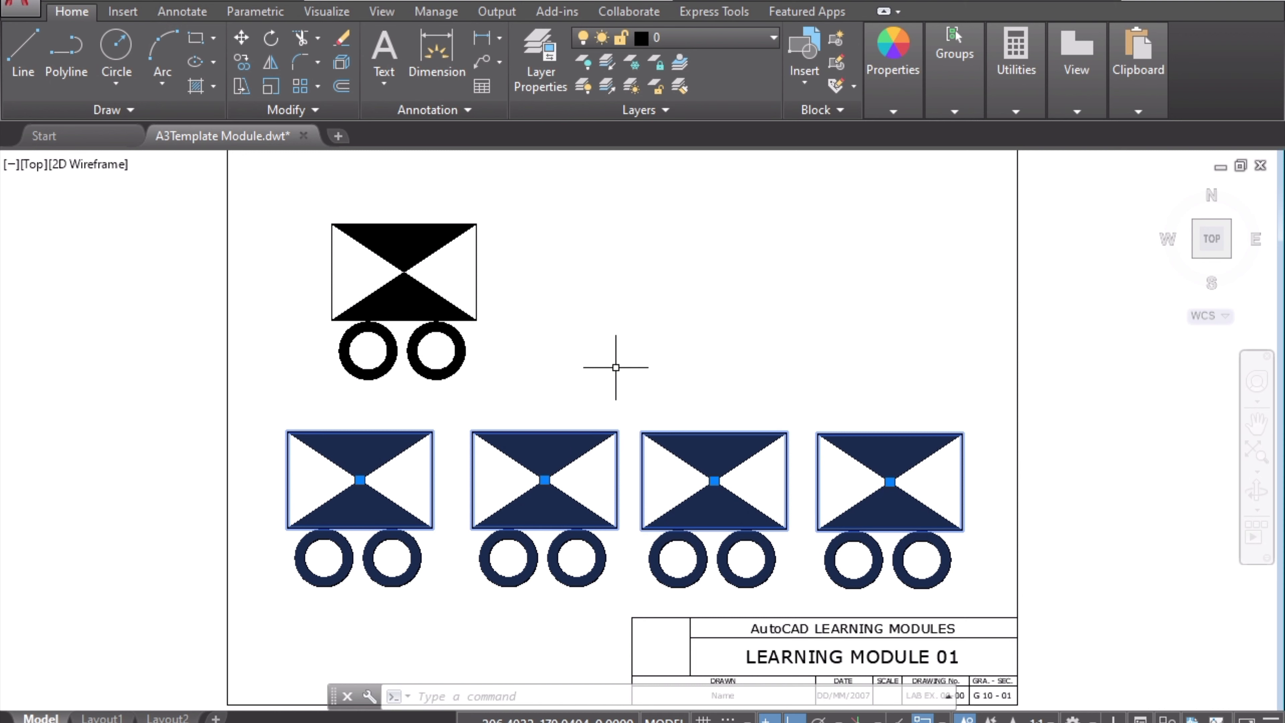
{"action": "key", "text": "Escape"}
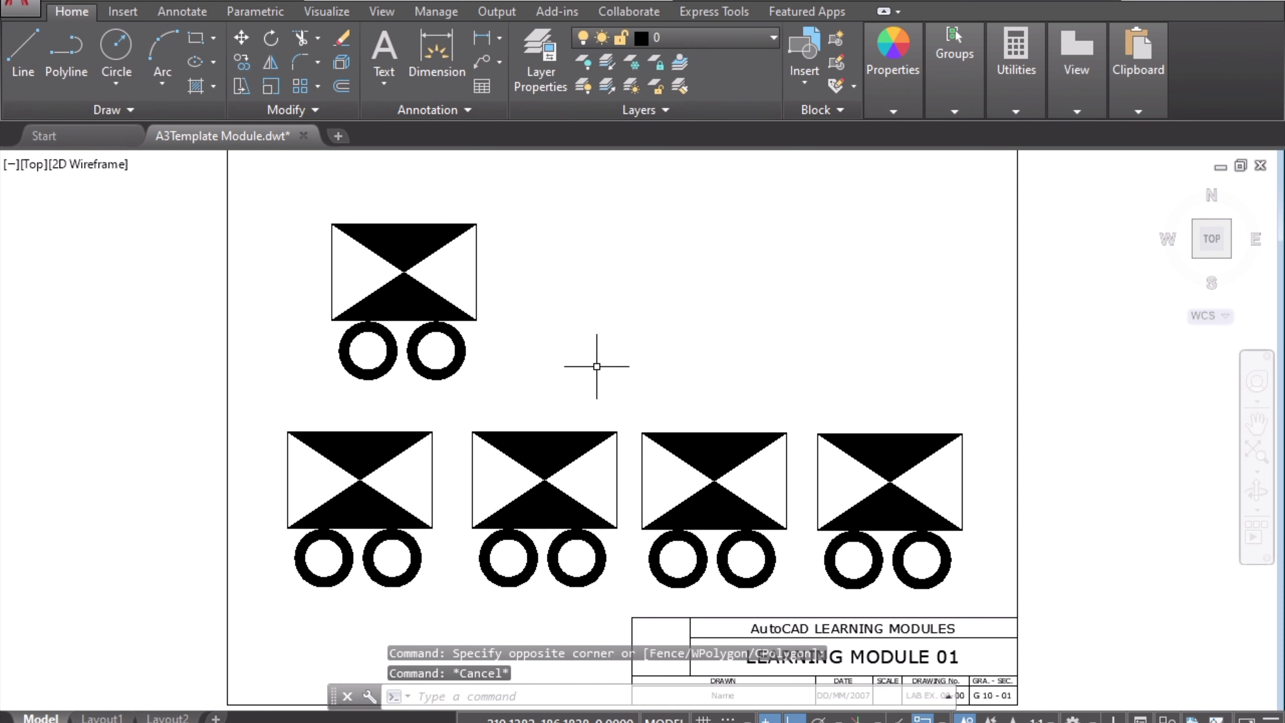
Join the four lower wagons with three separate coupling lines between the midpoints of their facing sides
{"action": "left_click", "coordinate": [23, 53]}
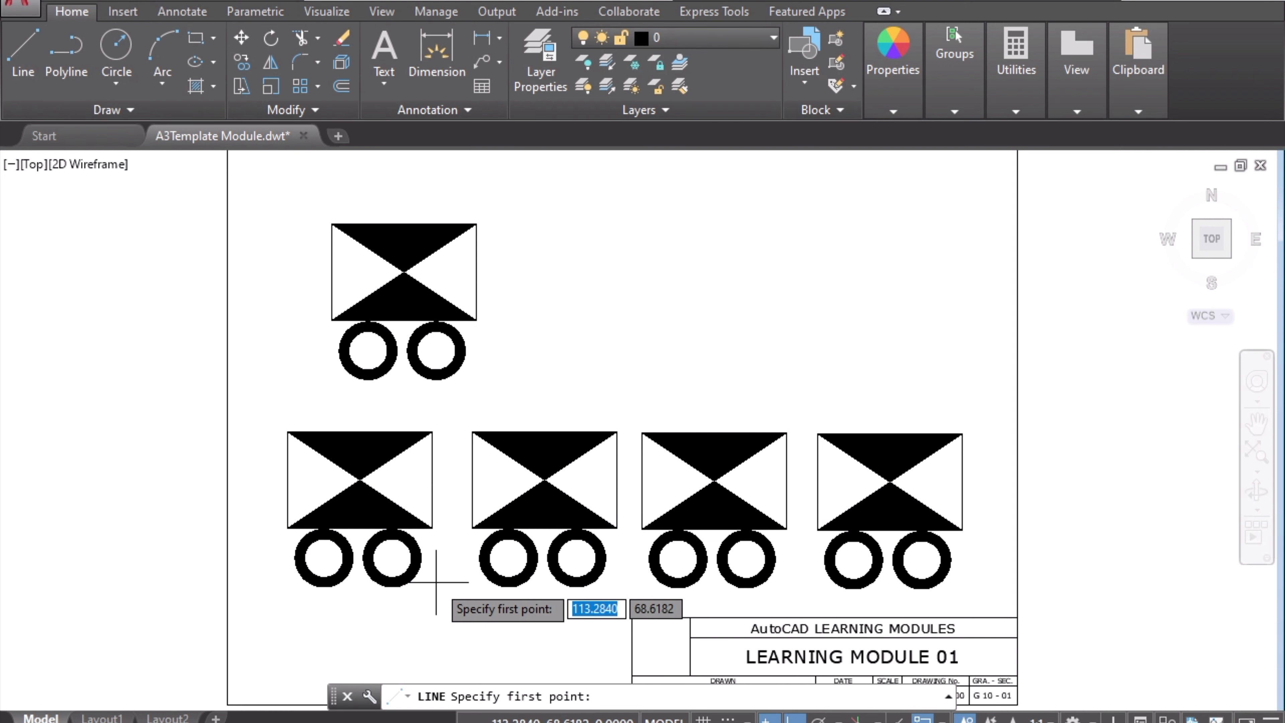
{"action": "left_click", "coordinate": [432, 479]}
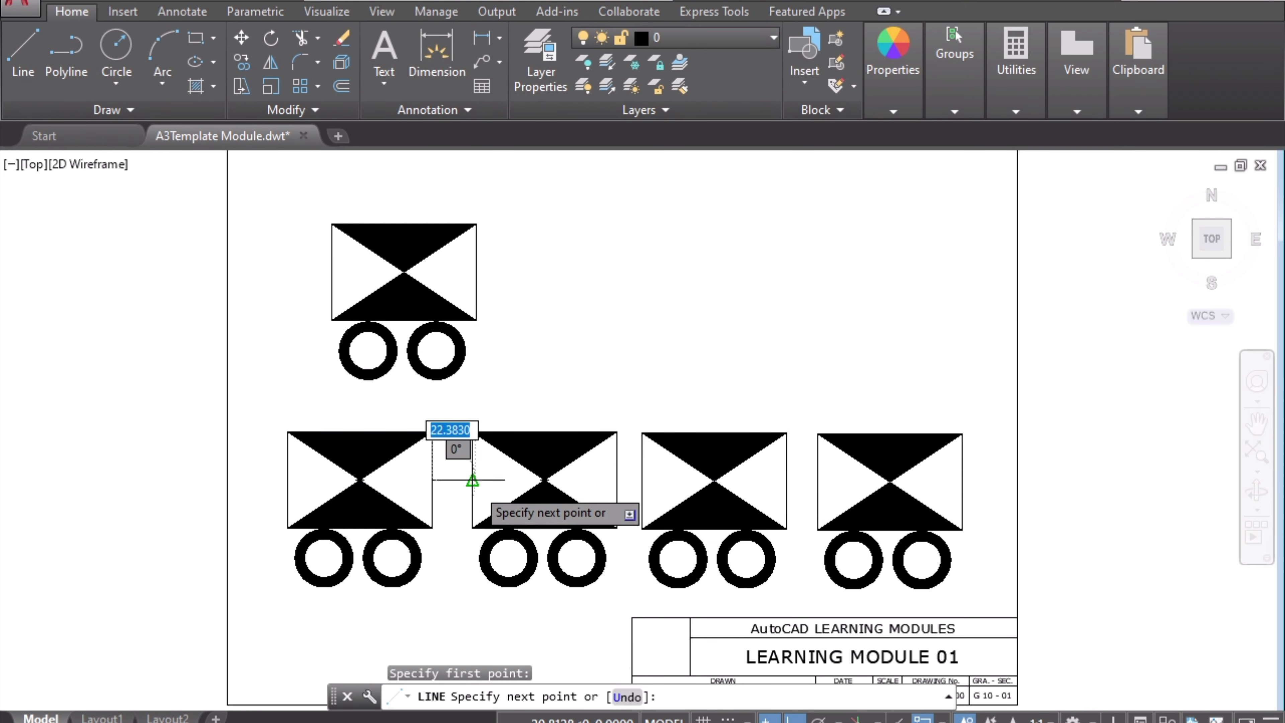
{"action": "left_click", "coordinate": [475, 481]}
{"action": "key", "text": "Return"}
{"action": "key", "text": "Return"}
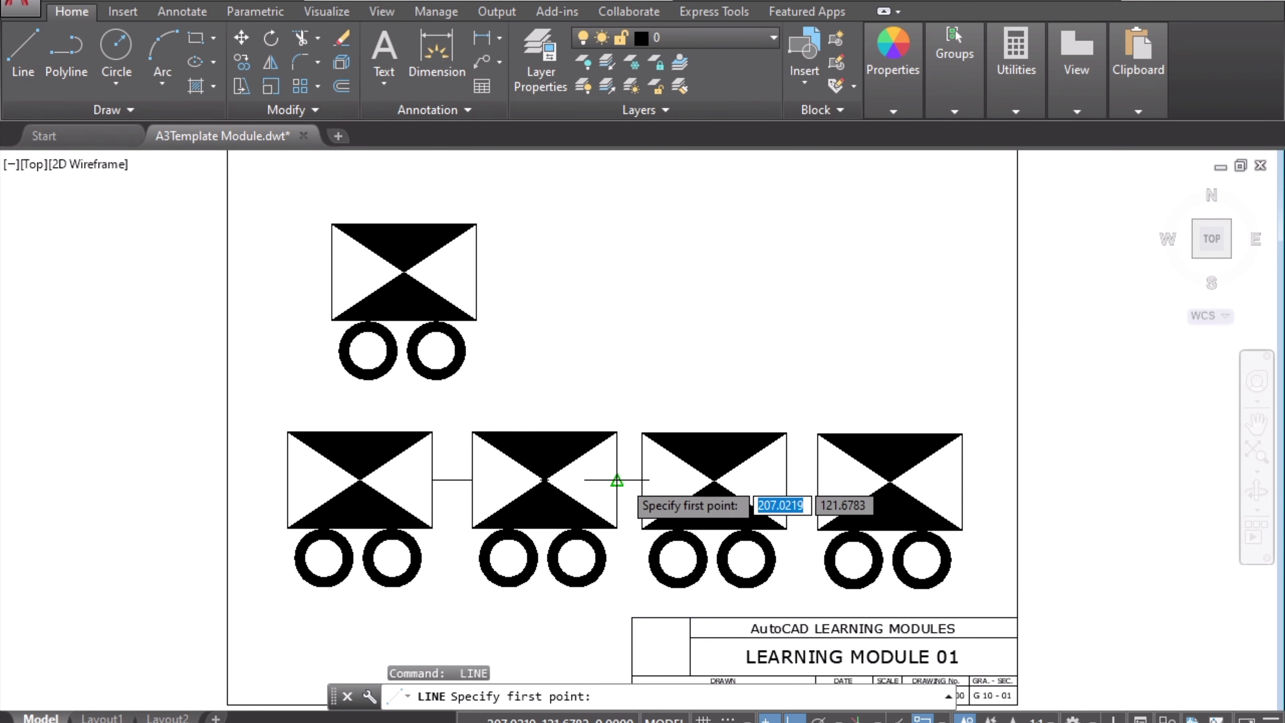
{"action": "left_click", "coordinate": [617, 480]}
{"action": "left_click", "coordinate": [641, 480]}
{"action": "key", "text": "Return"}
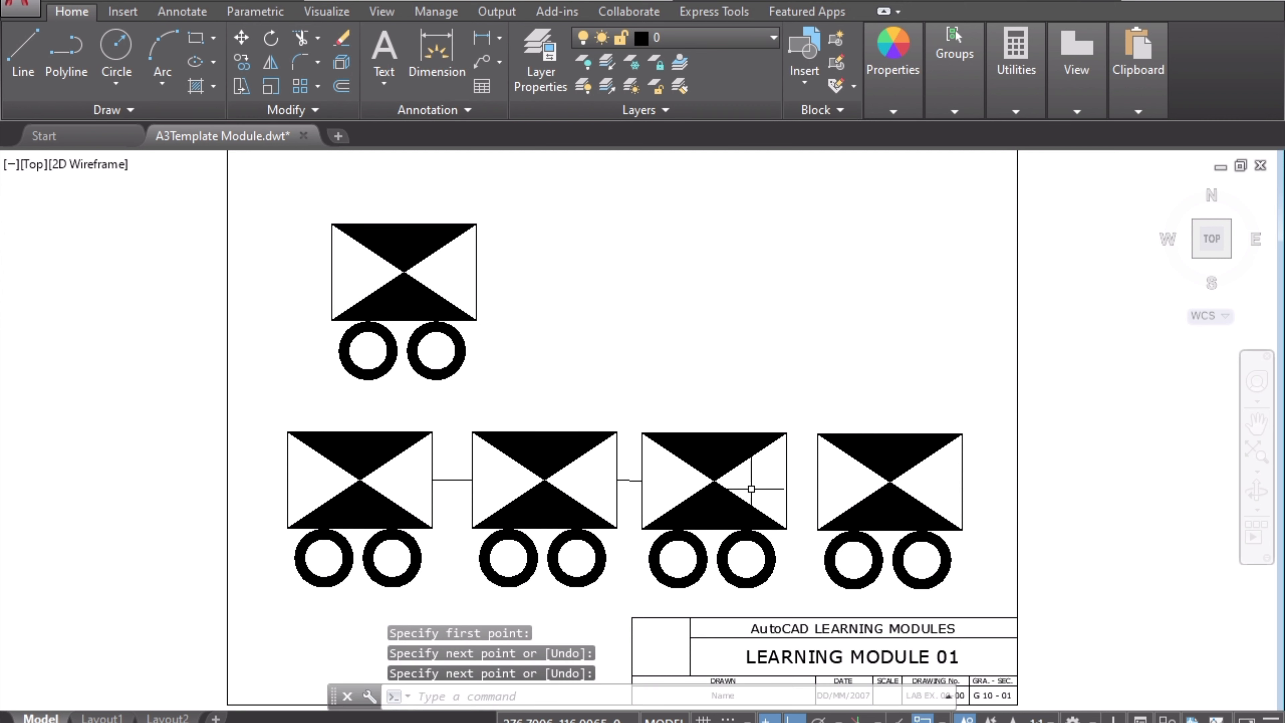
{"action": "key", "text": "Return"}
{"action": "left_click", "coordinate": [787, 481]}
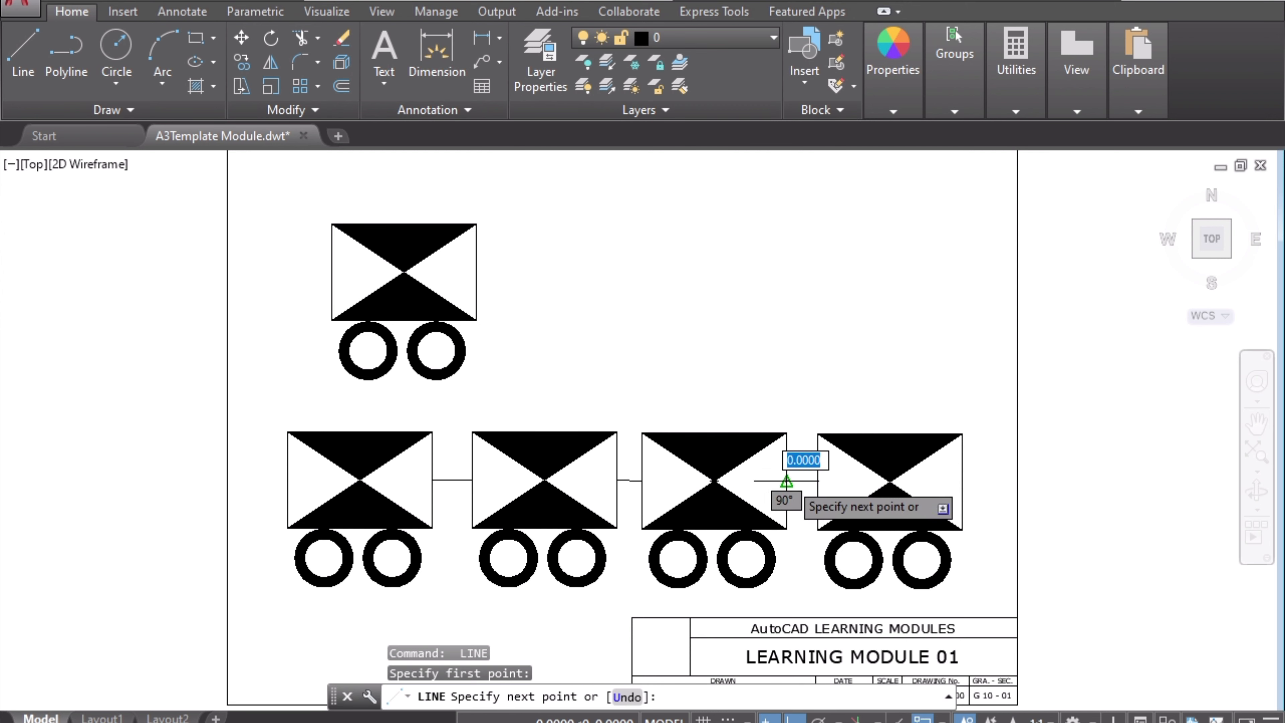
{"action": "left_click", "coordinate": [818, 481]}
{"action": "key", "text": "Escape"}
{"action": "scroll", "coordinate": [708, 399], "scroll_direction": "down", "scroll_amount": 2}
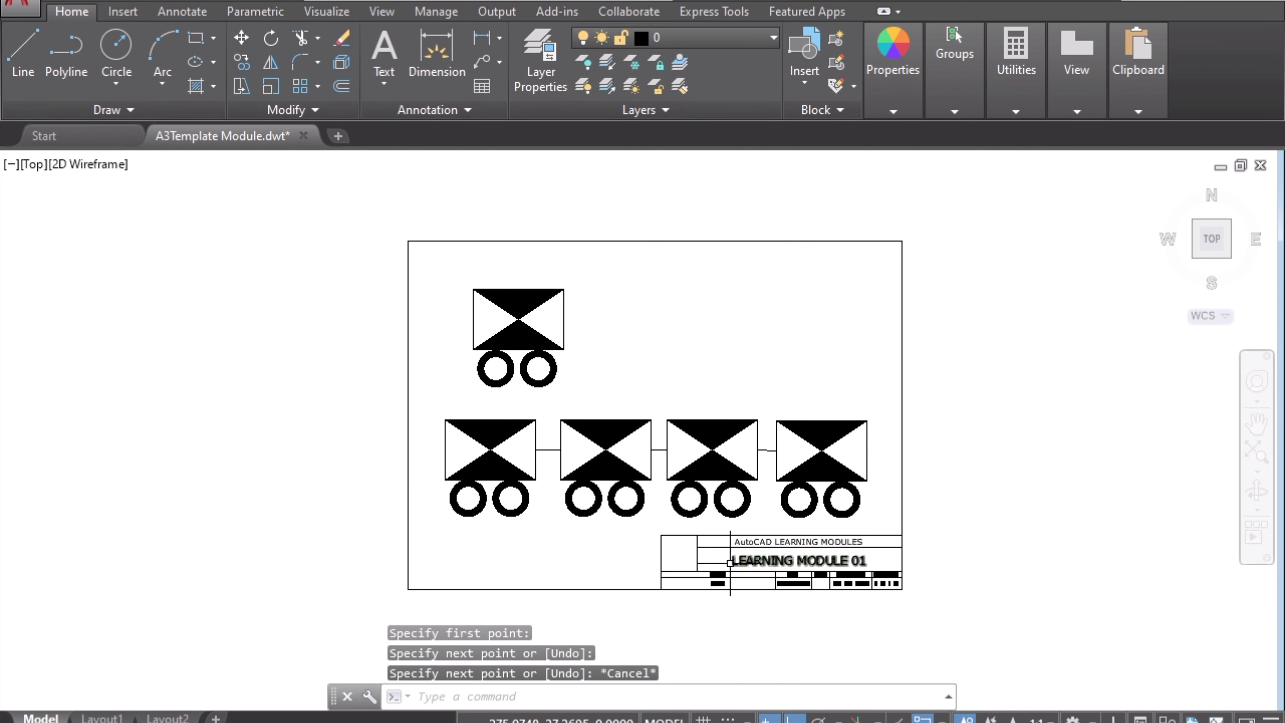
{"action": "scroll", "coordinate": [540, 337], "scroll_direction": "up", "scroll_amount": 2}
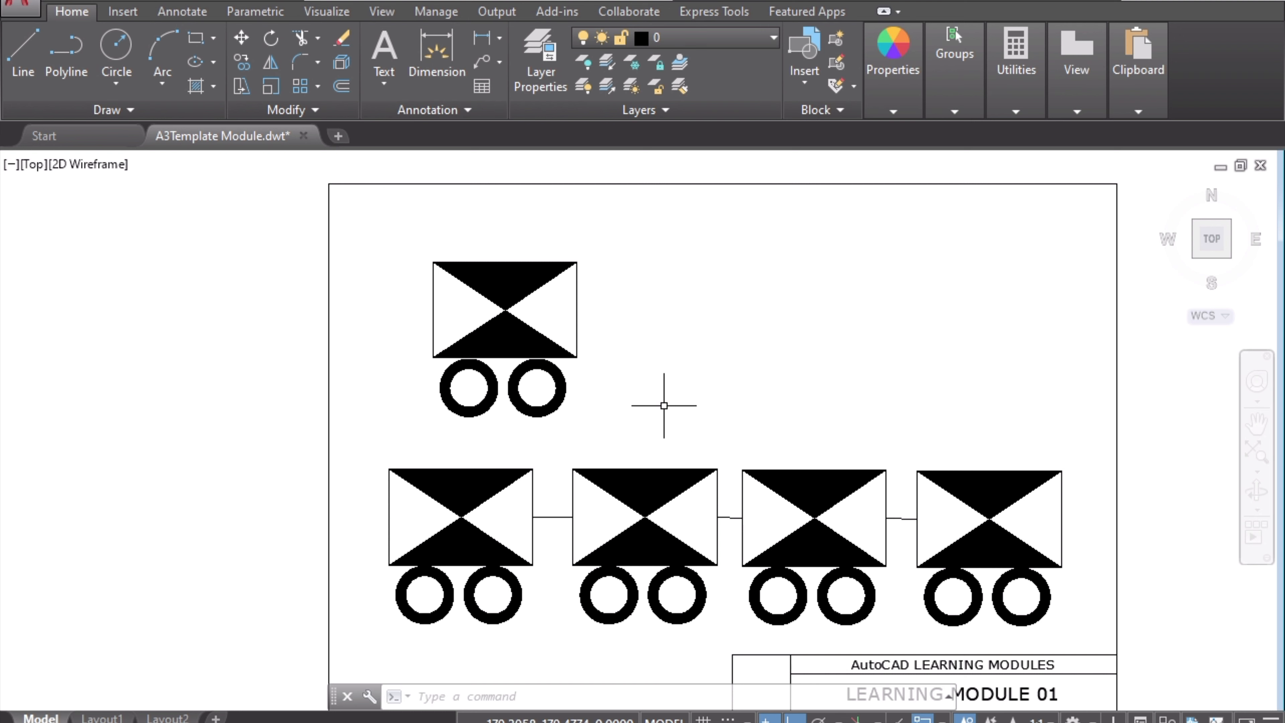
{"action": "scroll", "coordinate": [658, 425], "scroll_direction": "down", "scroll_amount": 2}
{"action": "scroll", "coordinate": [691, 485], "scroll_direction": "up", "scroll_amount": 2}
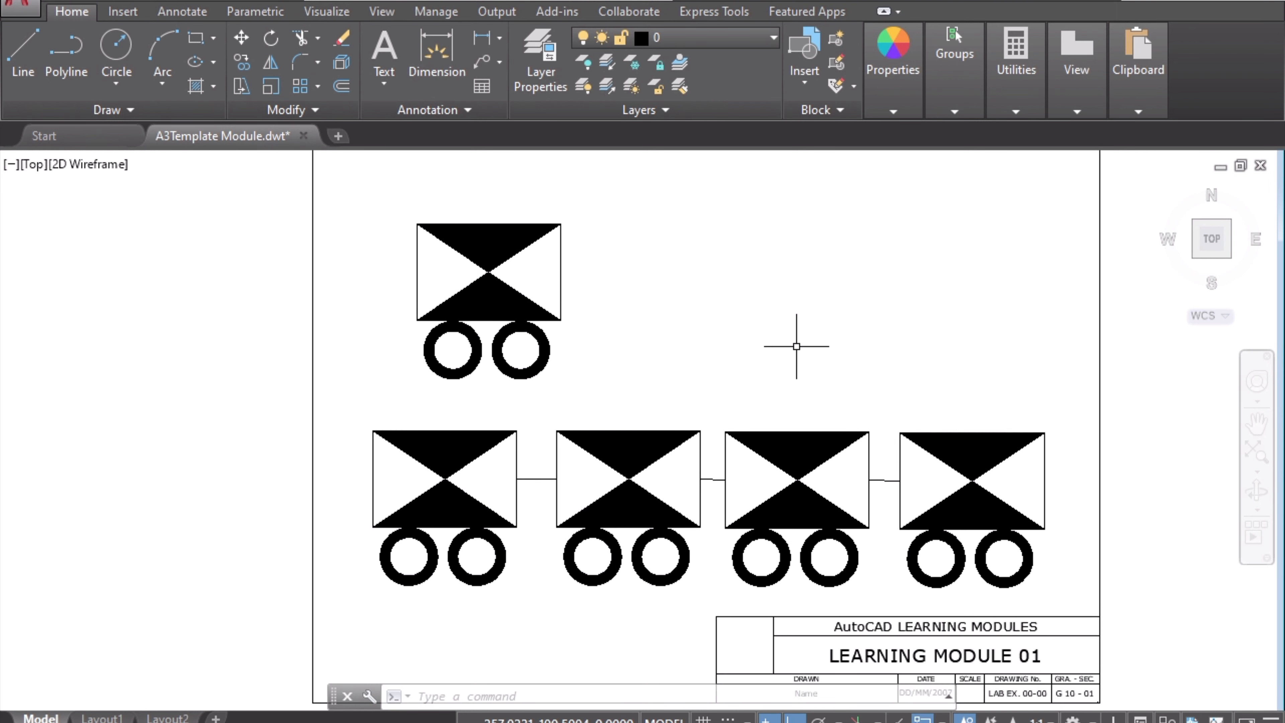
{"action": "mouse_move", "coordinate": [796, 346]}
{"action": "middle_mouse_down"}
{"action": "mouse_move", "coordinate": [557, 396]}
{"action": "mouse_move", "coordinate": [628, 368]}
{"action": "middle_mouse_up"}
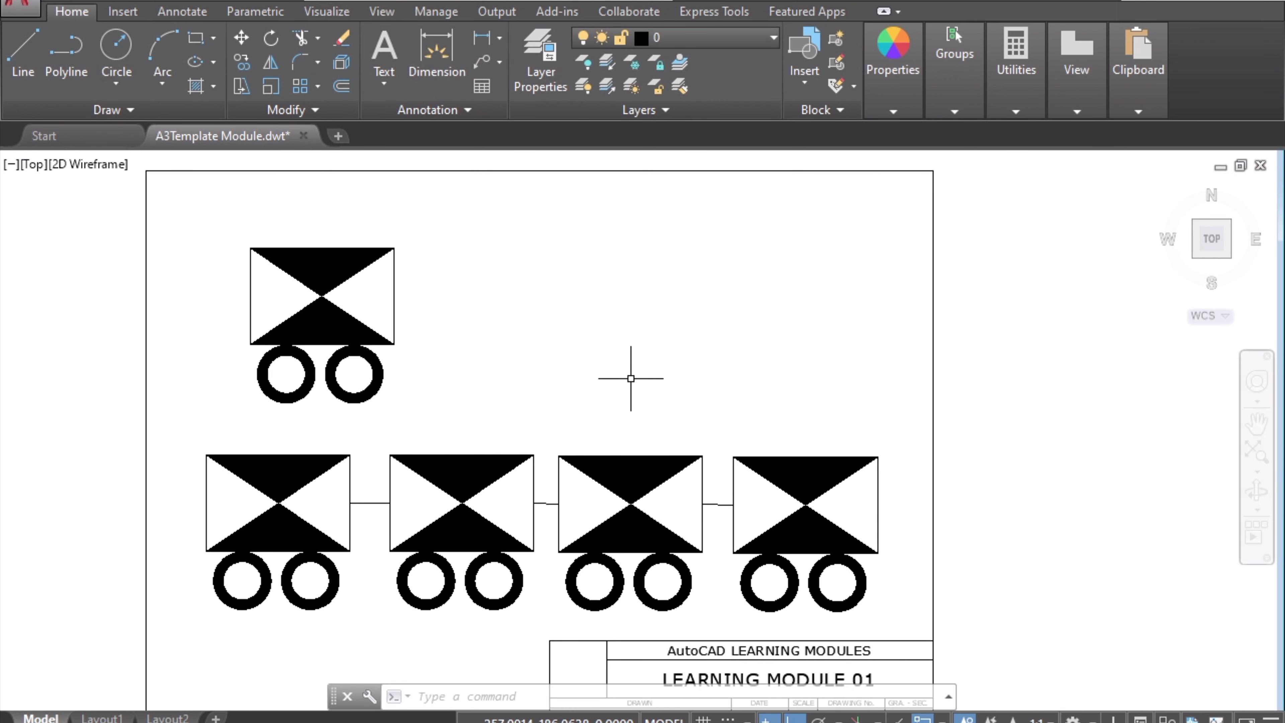